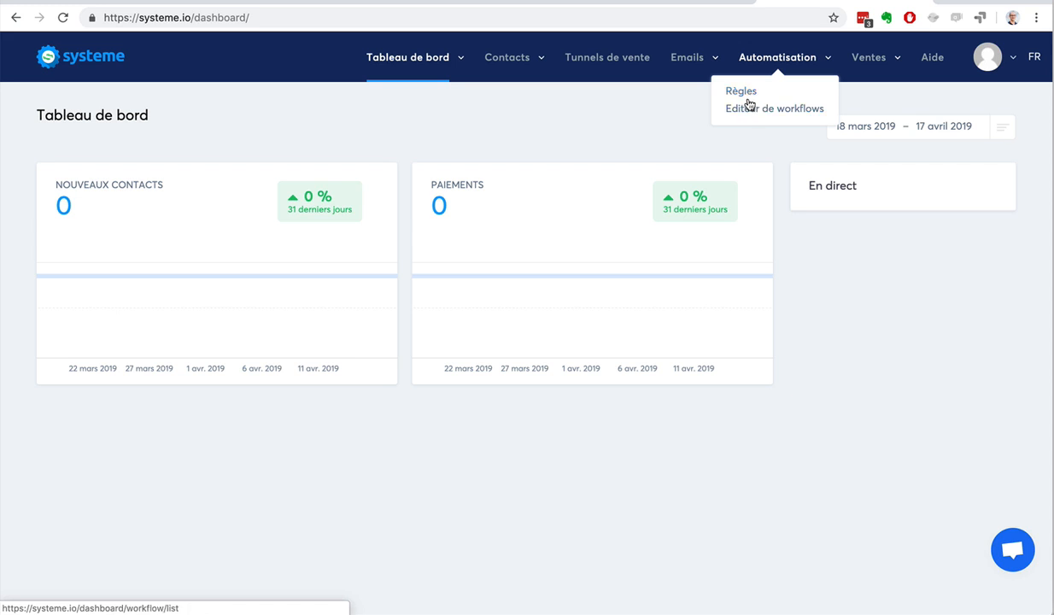
Step: Open the automation rules list and look through the trigger types available for filtering
{"action": "left_click", "coordinate": [742, 92]}
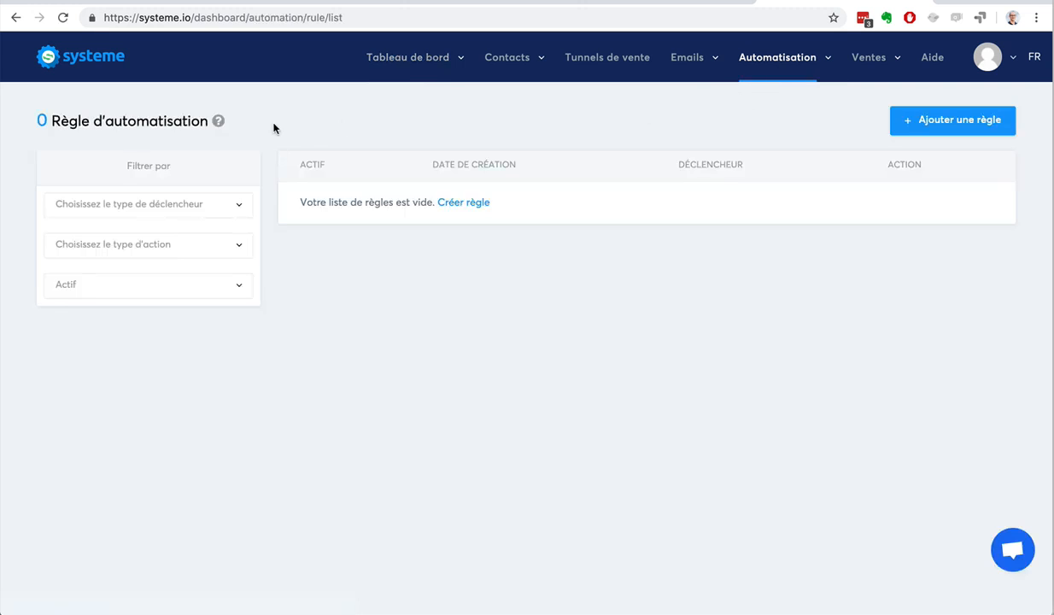
{"action": "left_click", "coordinate": [158, 204]}
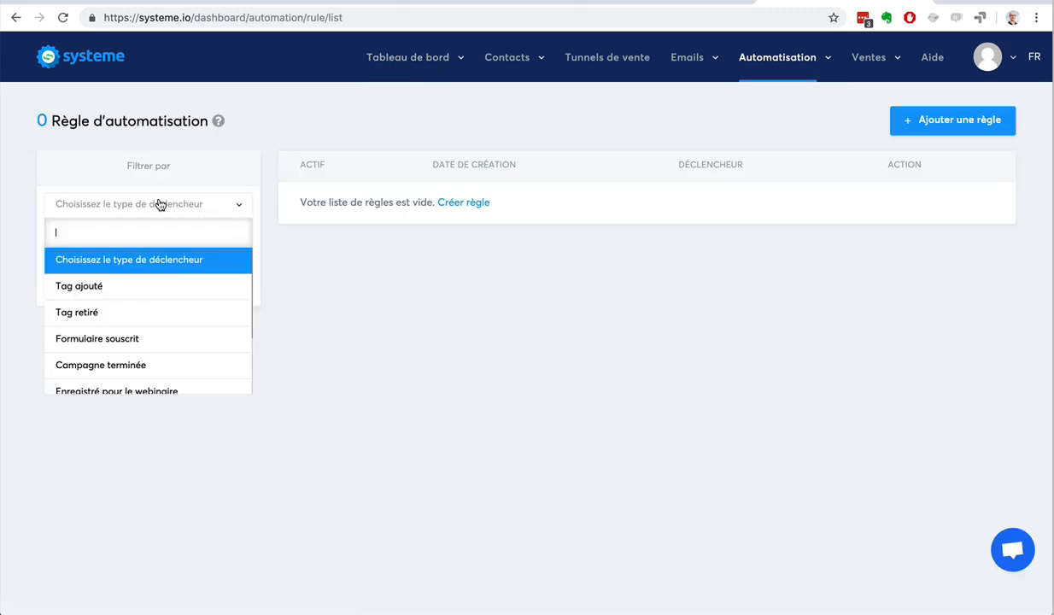
{"action": "scroll", "coordinate": [142, 339], "scroll_direction": "down", "scroll_amount": 2}
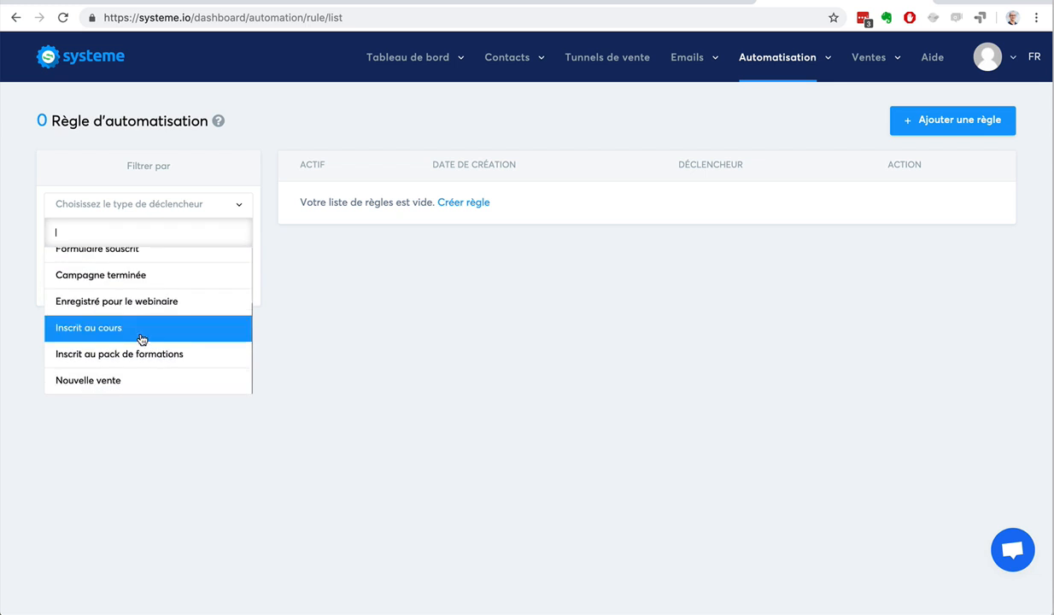
{"action": "left_click", "coordinate": [291, 330]}
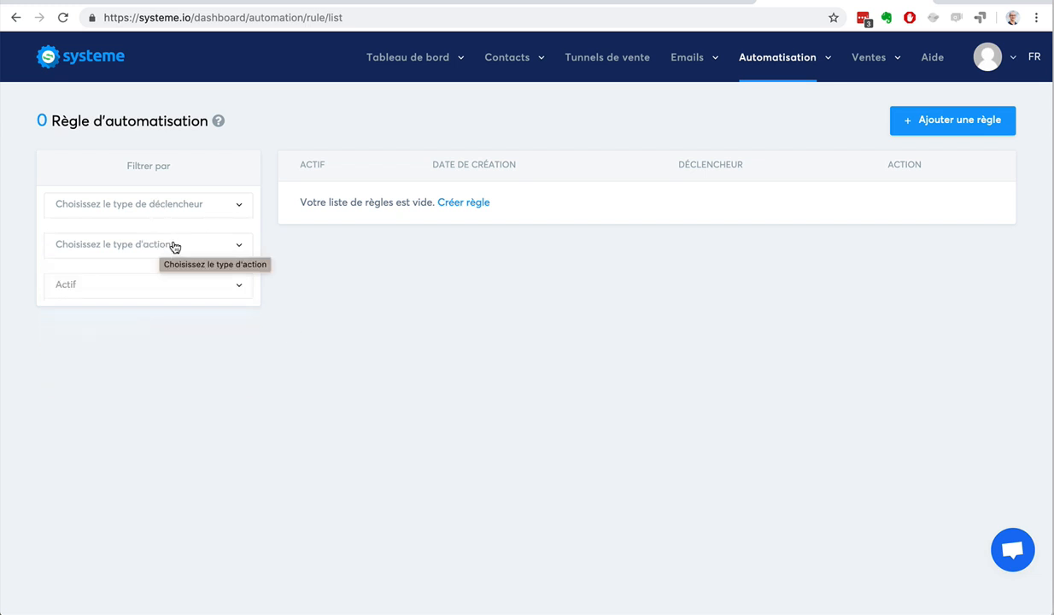
Step: Start a new automation rule with the trigger "Formulaire souscrit" for the funnel step "Génération d'audience: Formulaire de blog"
{"action": "left_click", "coordinate": [923, 123]}
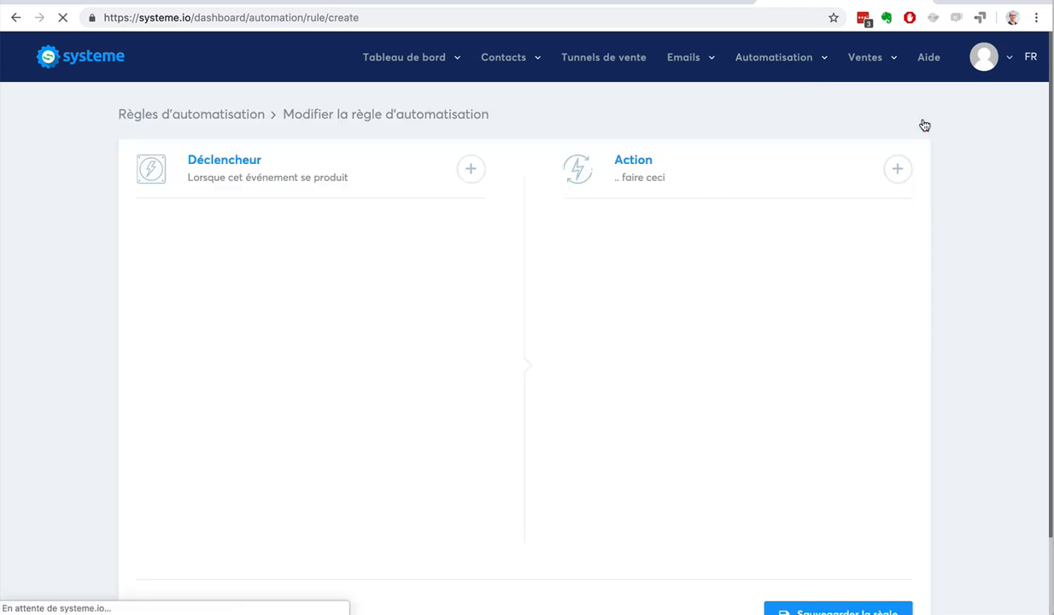
{"action": "left_click", "coordinate": [470, 169]}
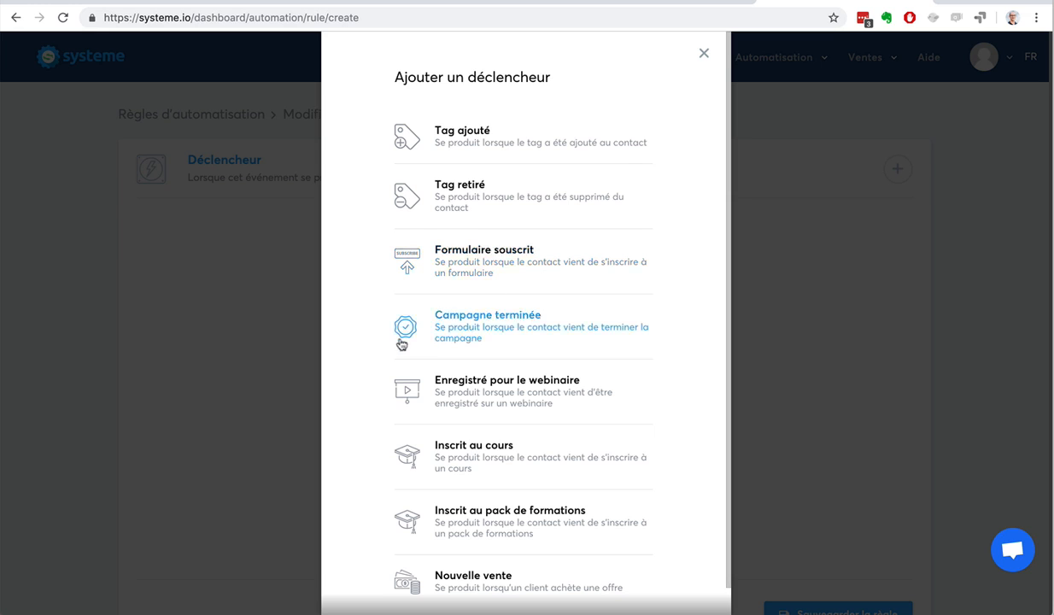
{"action": "scroll", "coordinate": [393, 337], "scroll_direction": "down", "scroll_amount": 1}
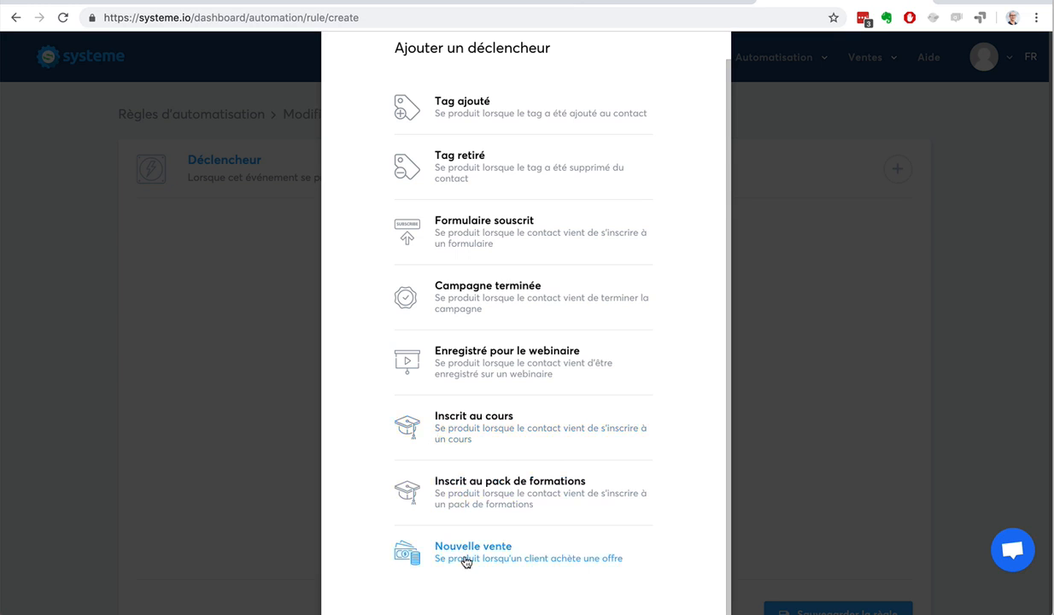
{"action": "left_click", "coordinate": [489, 234]}
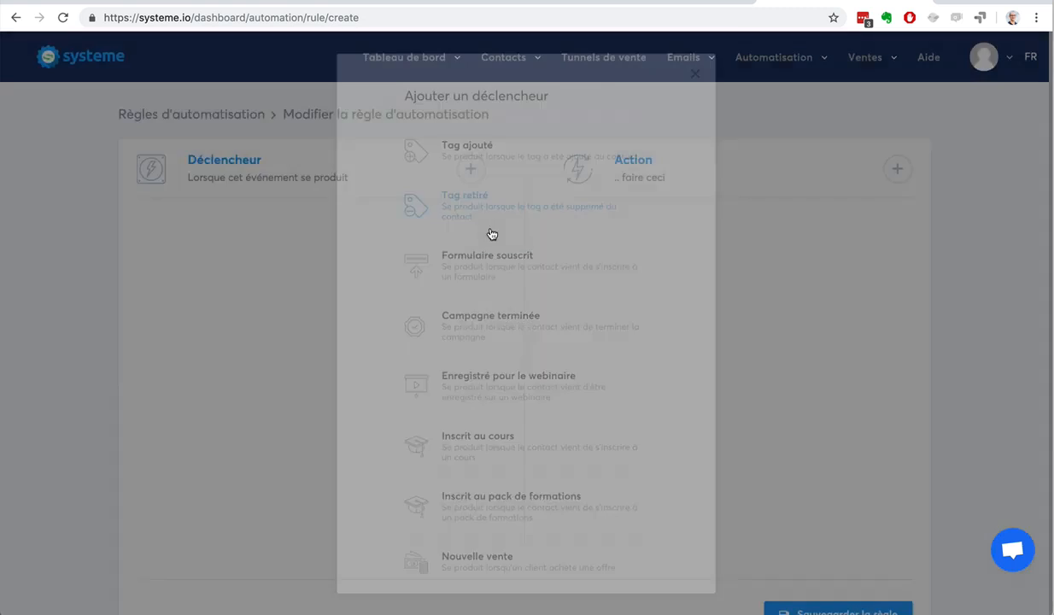
{"action": "left_click", "coordinate": [371, 294]}
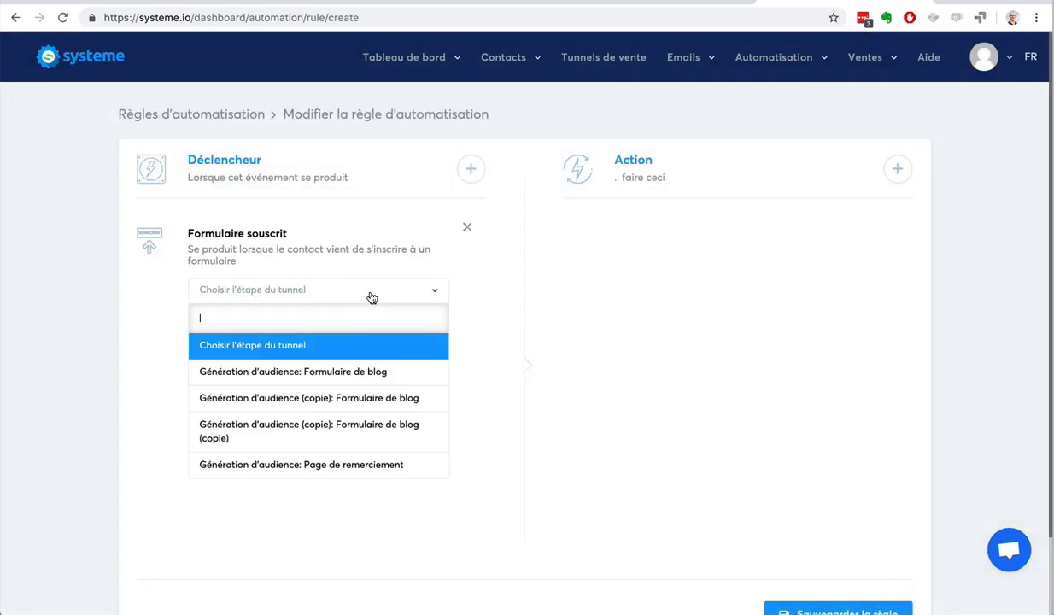
{"action": "left_click", "coordinate": [361, 370]}
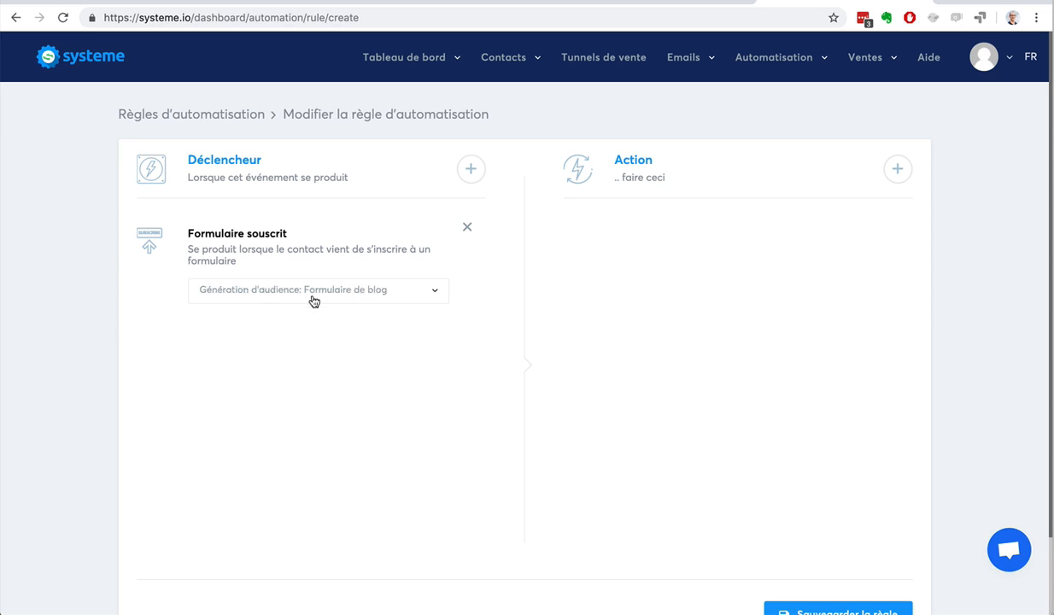
Step: Add an "Ajouter un tag" action to the rule and choose the tag "Contacts"
{"action": "left_click", "coordinate": [897, 171]}
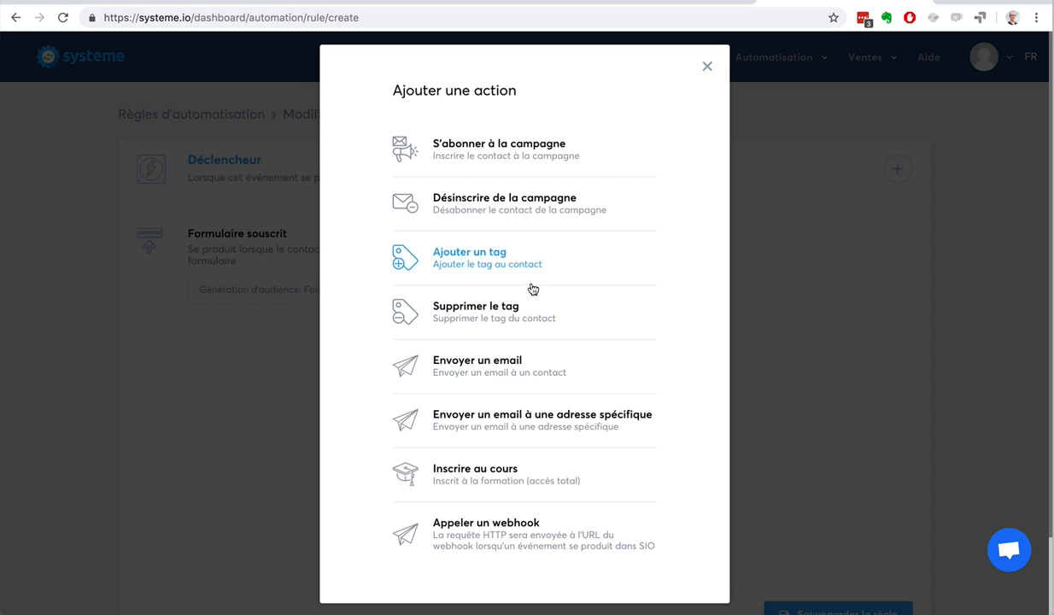
{"action": "left_click", "coordinate": [455, 252]}
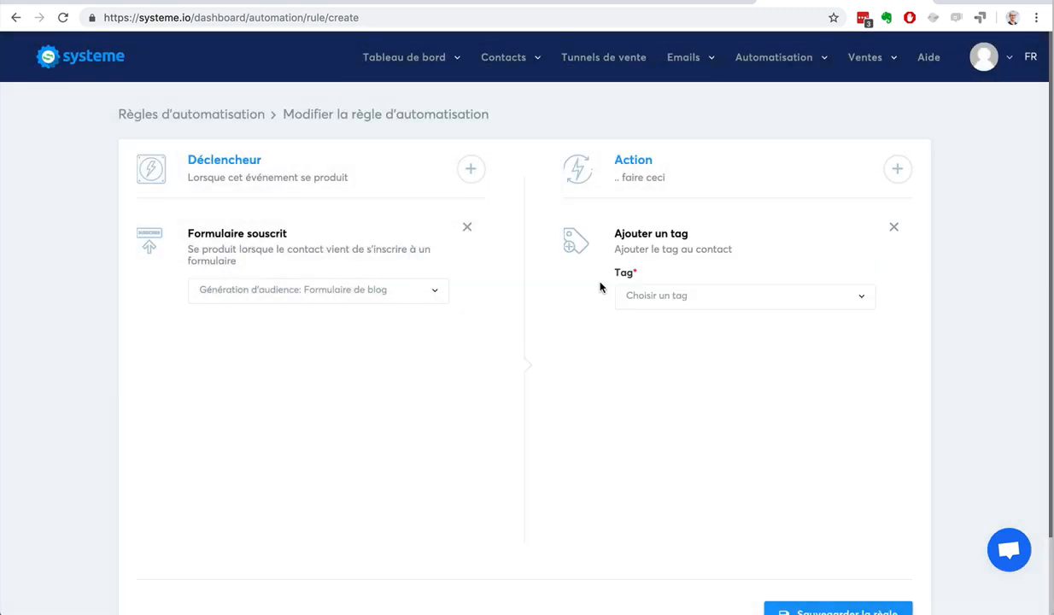
{"action": "left_click", "coordinate": [708, 296]}
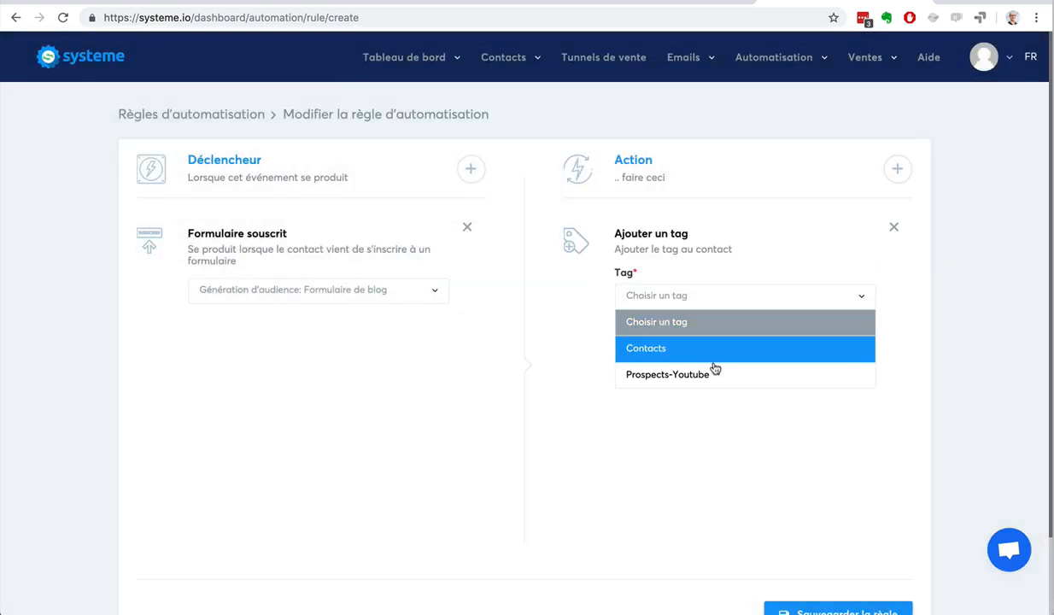
{"action": "left_click", "coordinate": [699, 297]}
{"action": "left_click", "coordinate": [698, 299]}
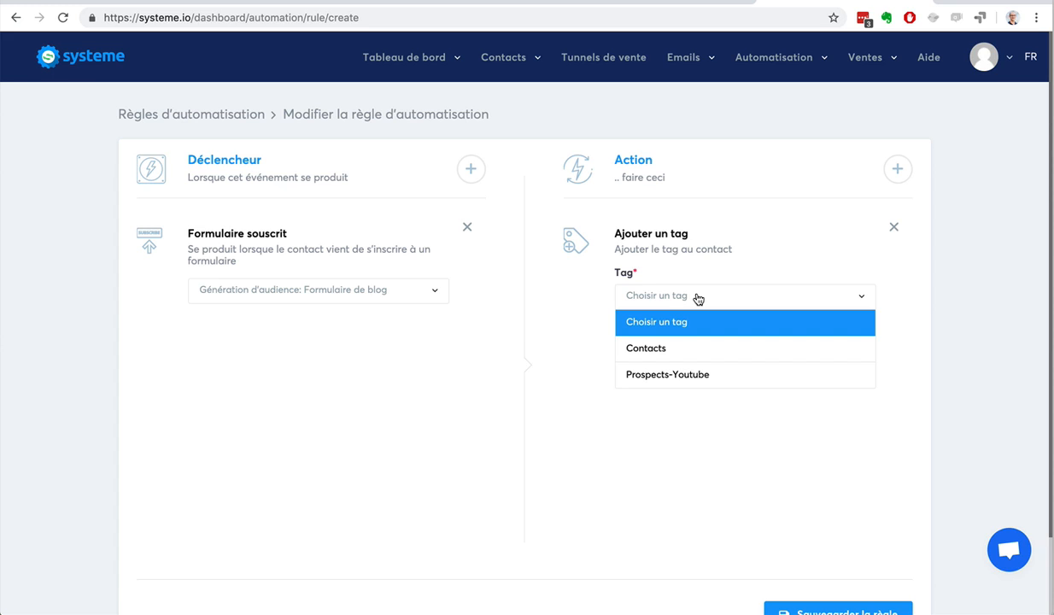
{"action": "left_click", "coordinate": [682, 349]}
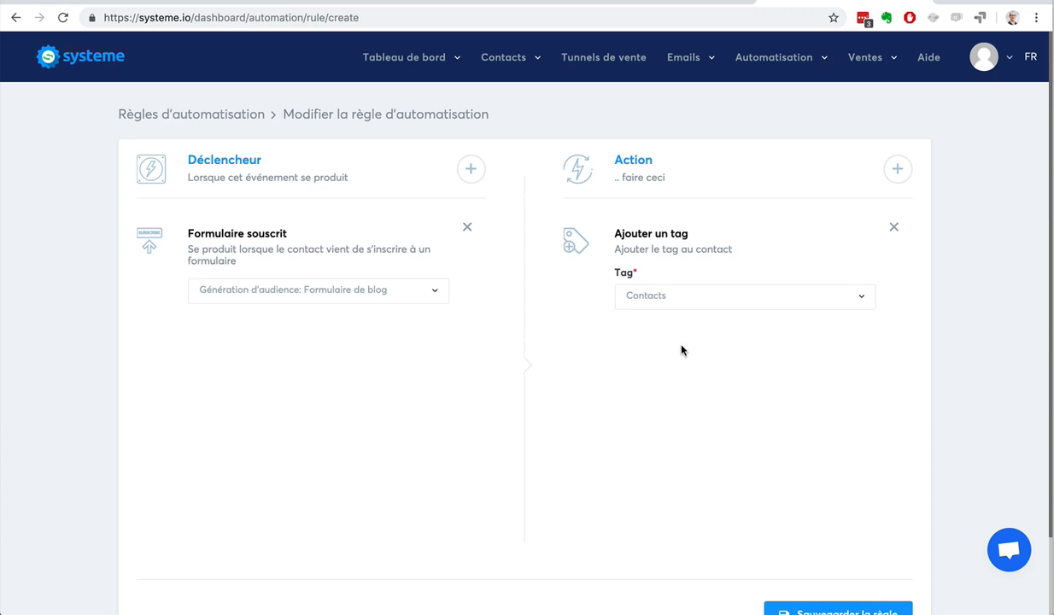
Step: Add an "S'abonner à la campagne" action to the rule and choose the campaign "7 conseils pour ..."
{"action": "left_click", "coordinate": [896, 170]}
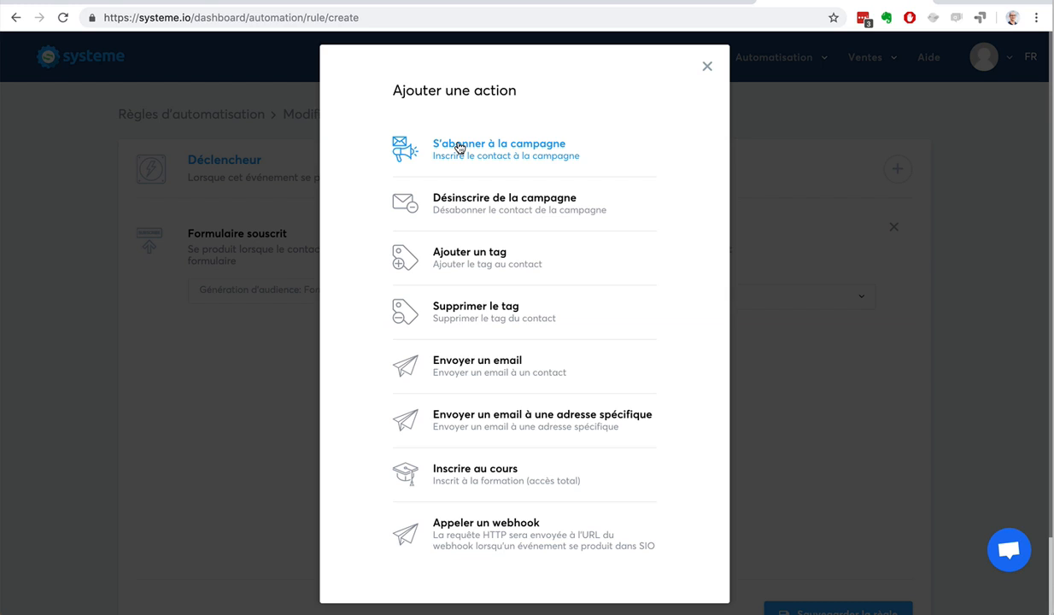
{"action": "left_click", "coordinate": [459, 148]}
{"action": "left_click", "coordinate": [691, 427]}
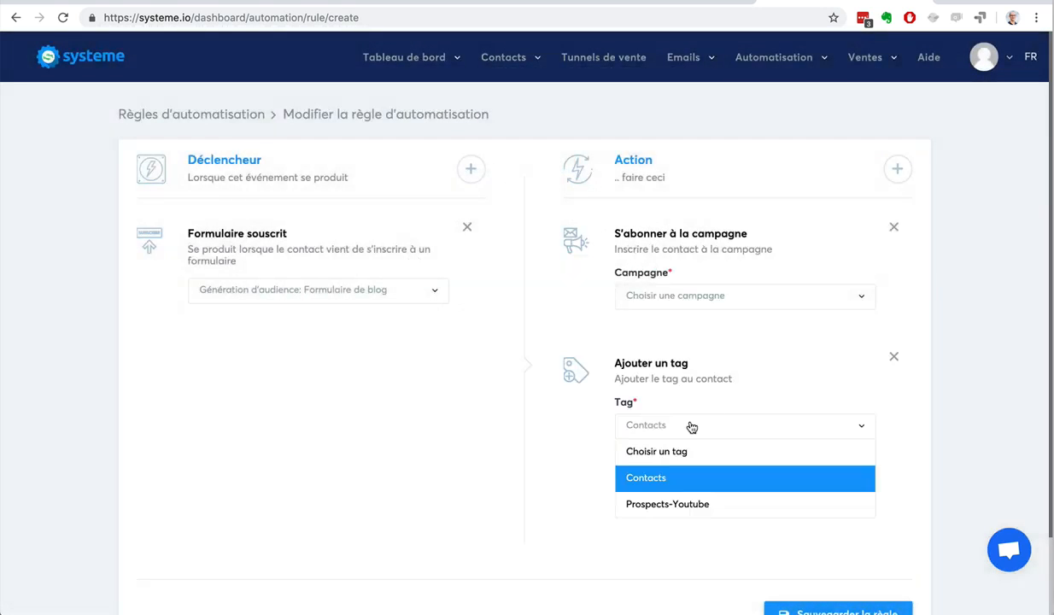
{"action": "left_click", "coordinate": [691, 426]}
{"action": "left_click", "coordinate": [691, 295]}
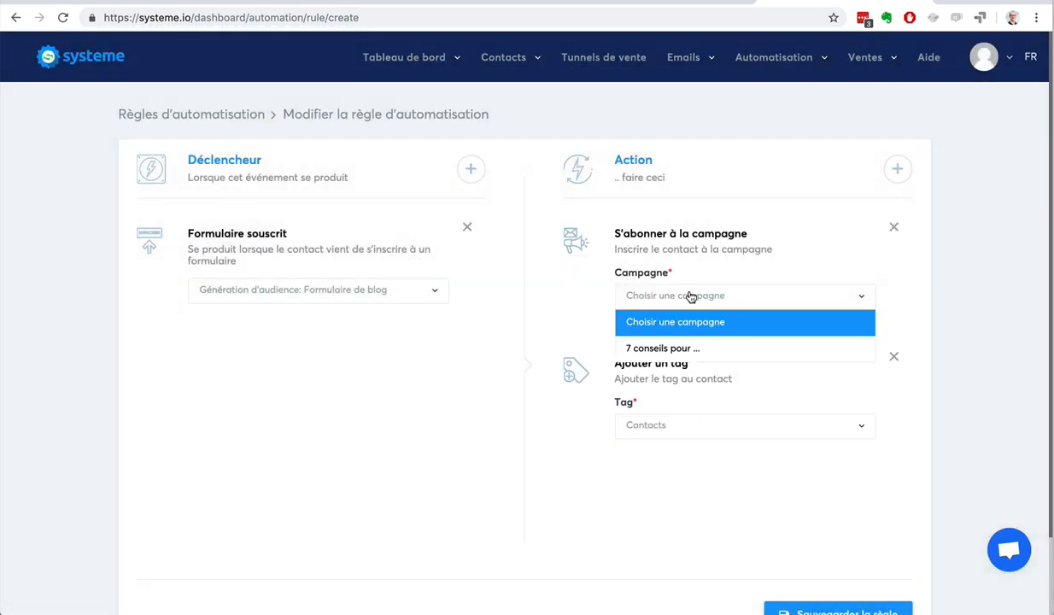
{"action": "left_click", "coordinate": [691, 352]}
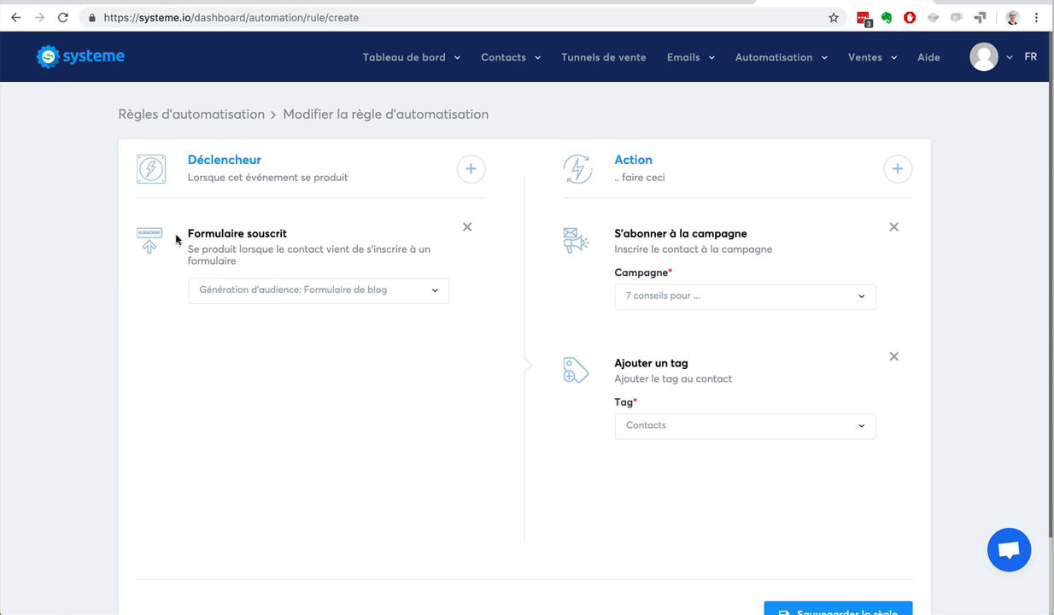
{"action": "left_click_drag", "start_coordinate": [188, 231], "coordinate": [294, 233]}
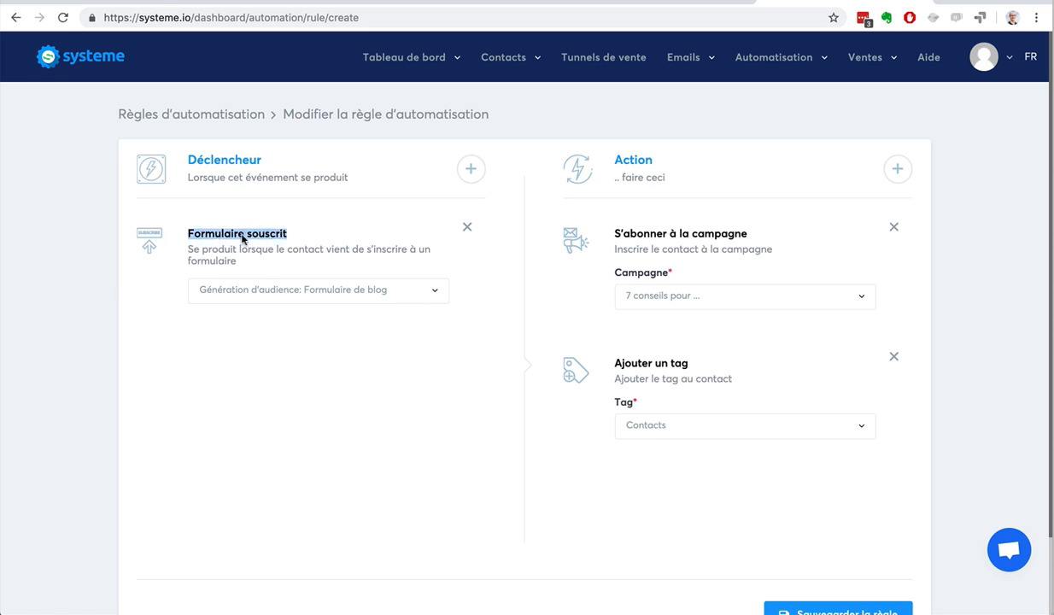
{"action": "left_click", "coordinate": [222, 236]}
{"action": "left_click_drag", "start_coordinate": [223, 235], "coordinate": [287, 234]}
{"action": "left_click_drag", "start_coordinate": [593, 229], "coordinate": [728, 233]}
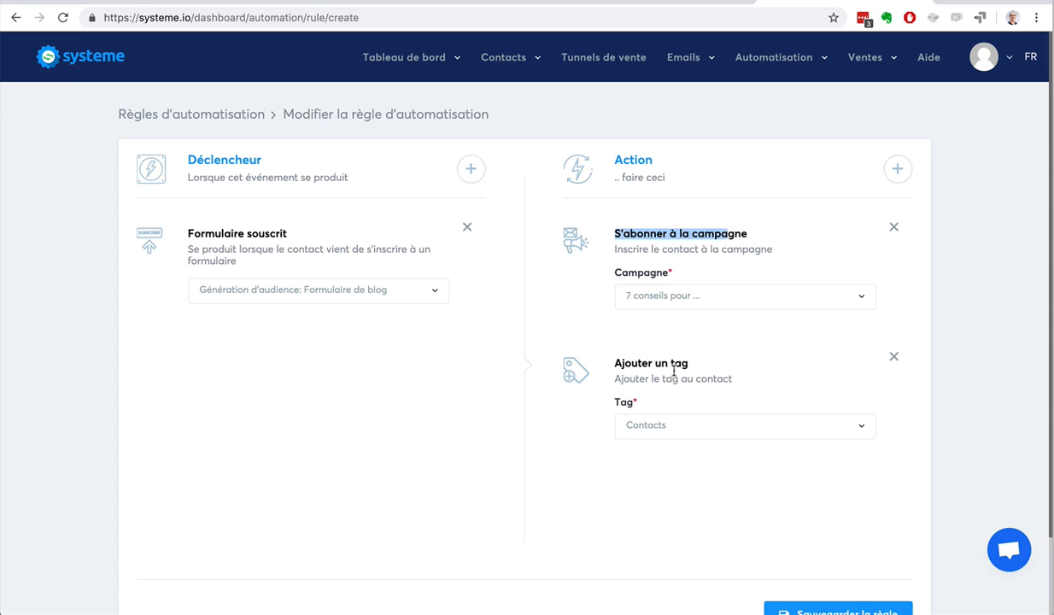
{"action": "left_click_drag", "start_coordinate": [620, 363], "coordinate": [641, 363]}
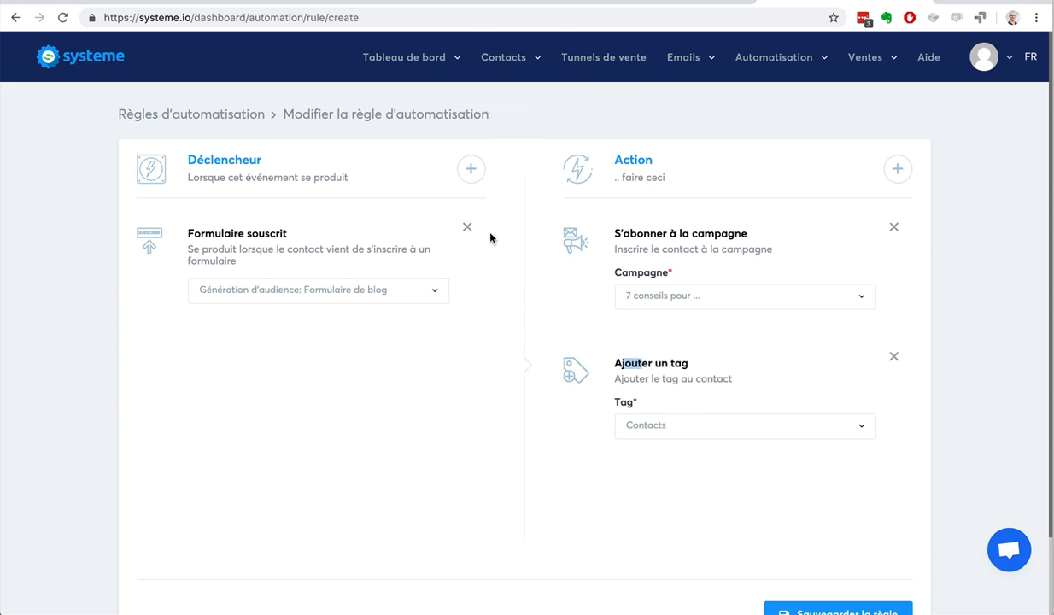
Step: Save the new automation rule
{"action": "scroll", "coordinate": [884, 438], "scroll_direction": "down", "scroll_amount": 3}
{"action": "left_click", "coordinate": [817, 539]}
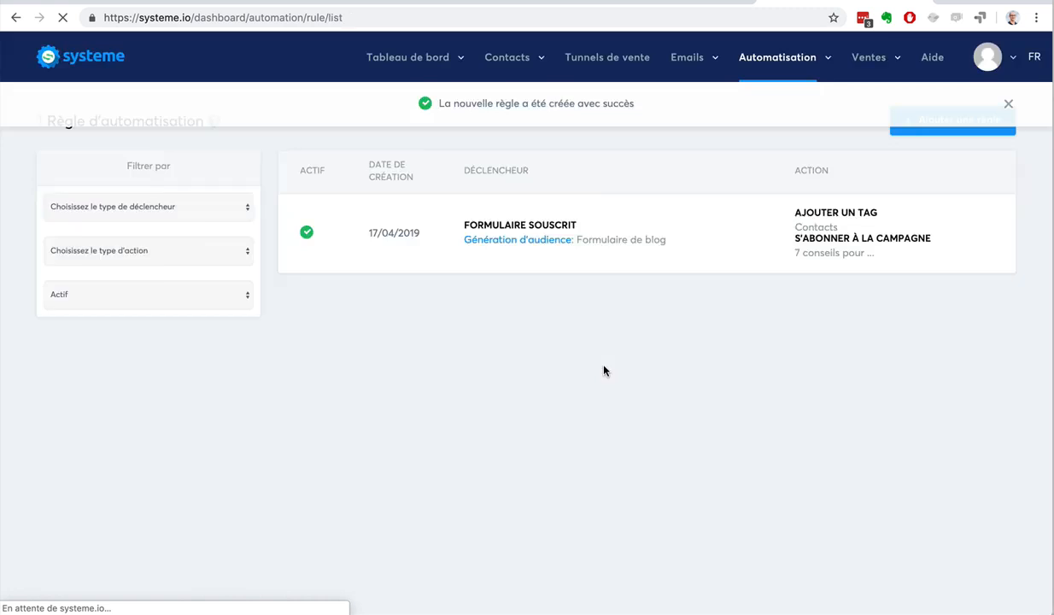
Step: Open the contacts list and filter it by tag with the condition "Aucun tag"
{"action": "mouse_move", "coordinate": [503, 71]}
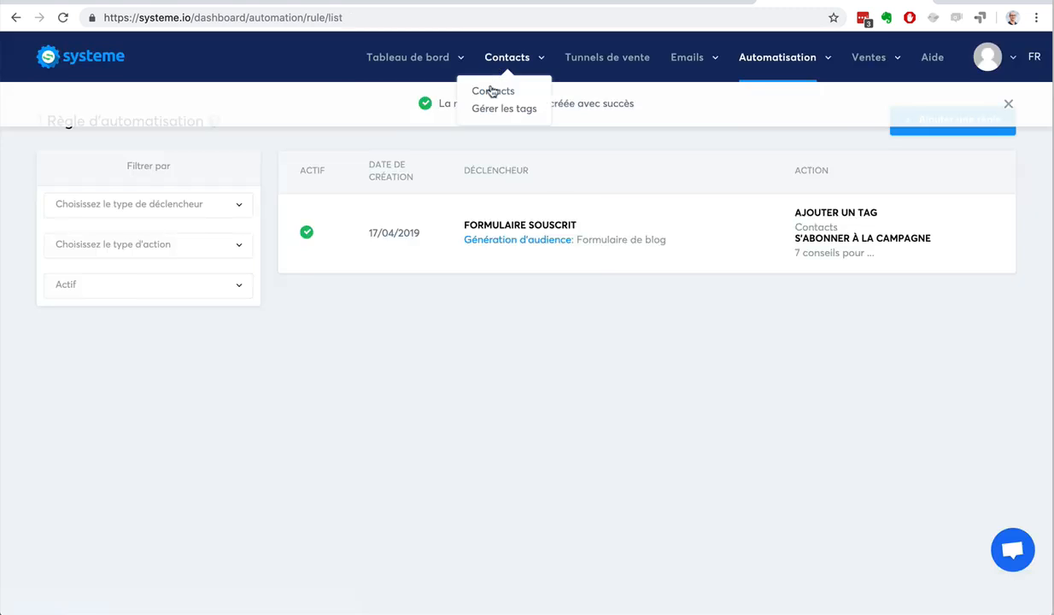
{"action": "left_click", "coordinate": [494, 92]}
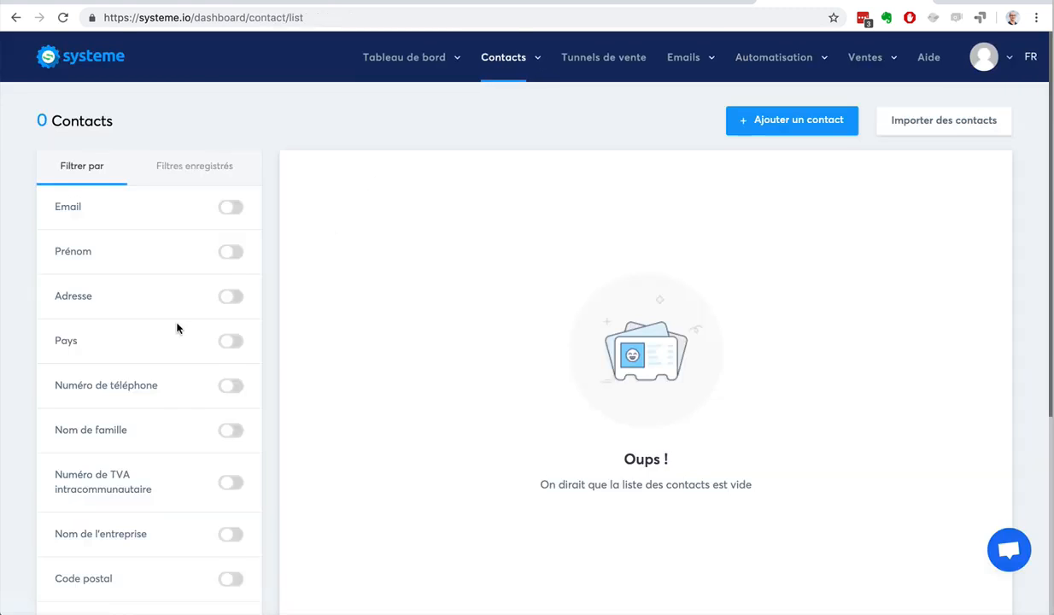
{"action": "scroll", "coordinate": [179, 328], "scroll_direction": "down", "scroll_amount": 4}
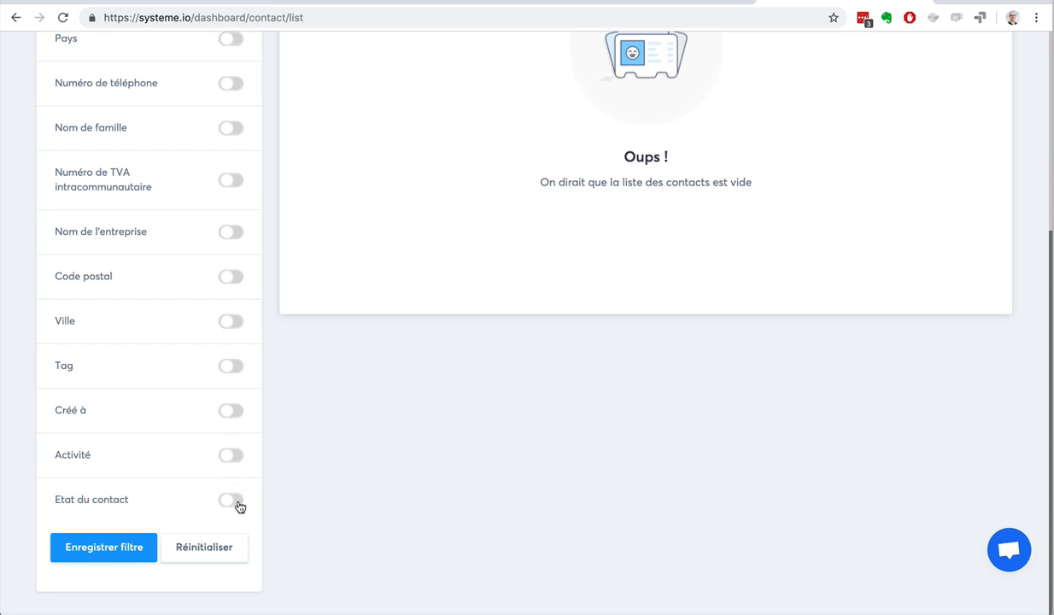
{"action": "left_click", "coordinate": [233, 368]}
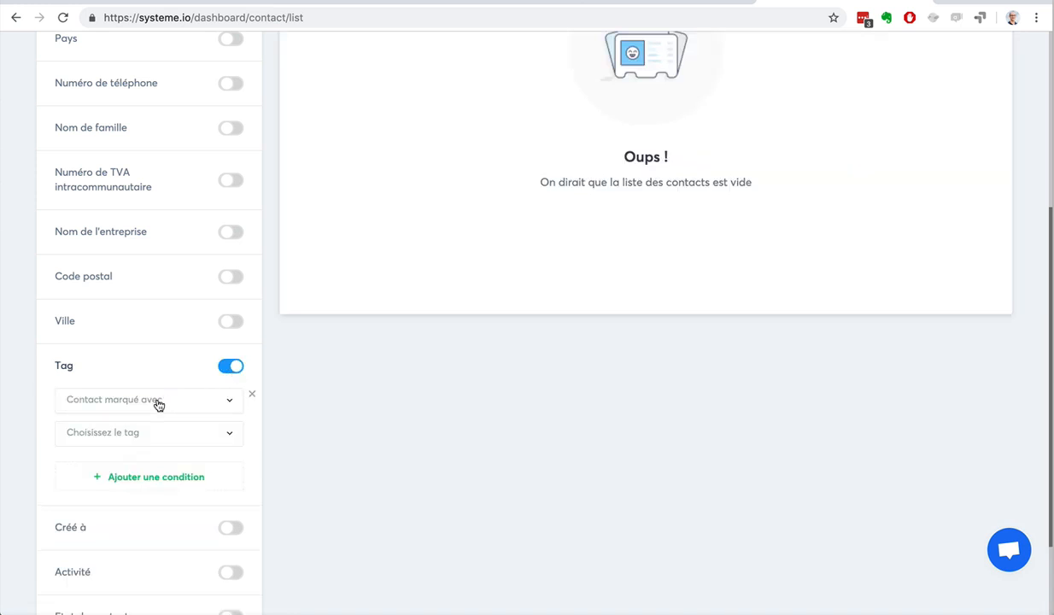
{"action": "left_click", "coordinate": [157, 403]}
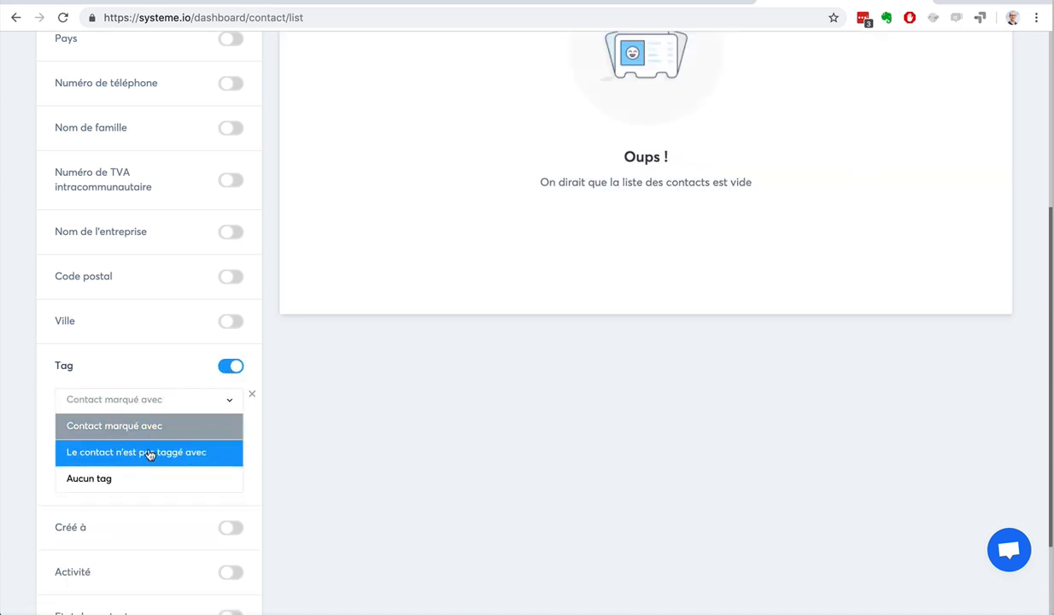
{"action": "left_click", "coordinate": [143, 478]}
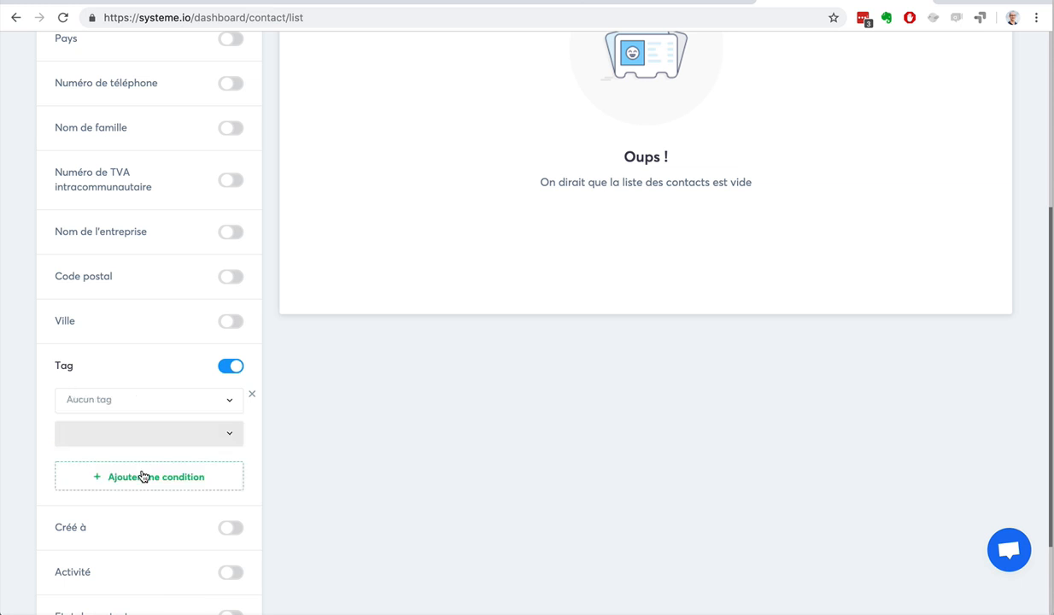
{"action": "scroll", "coordinate": [436, 294], "scroll_direction": "up", "scroll_amount": 3}
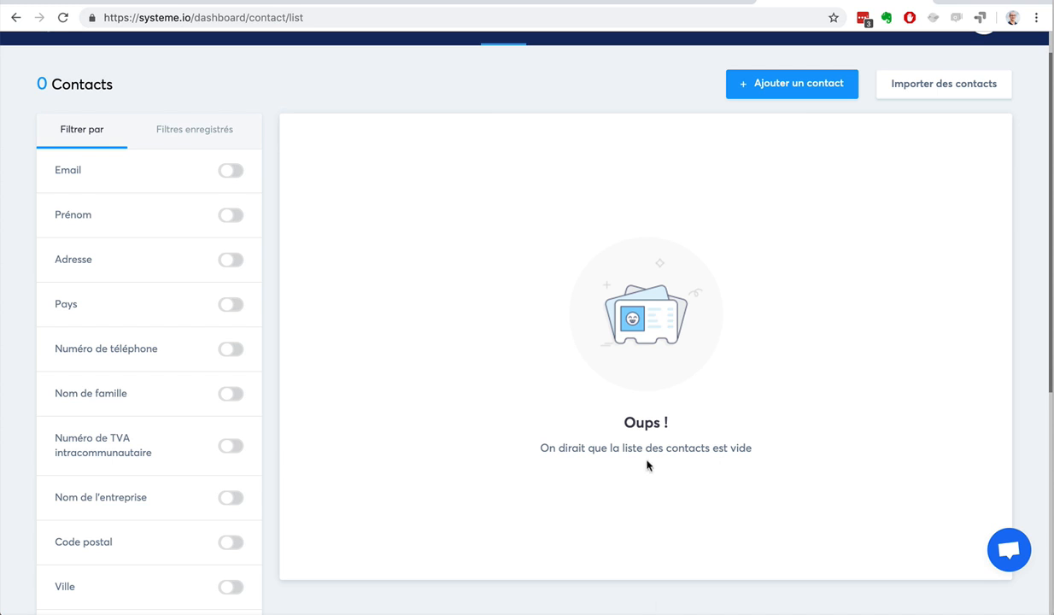
{"action": "scroll", "coordinate": [646, 463], "scroll_direction": "up", "scroll_amount": 2}
Step: View the automation rules list, and create a new workflow named "Workflow" in the workflow editor
{"action": "mouse_move", "coordinate": [778, 57]}
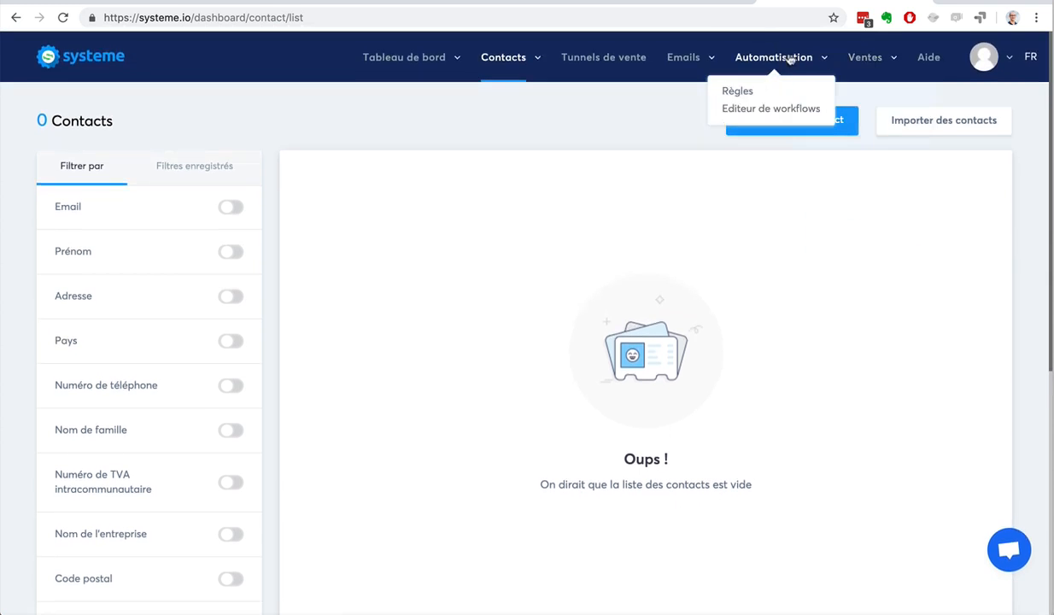
{"action": "left_click", "coordinate": [740, 91]}
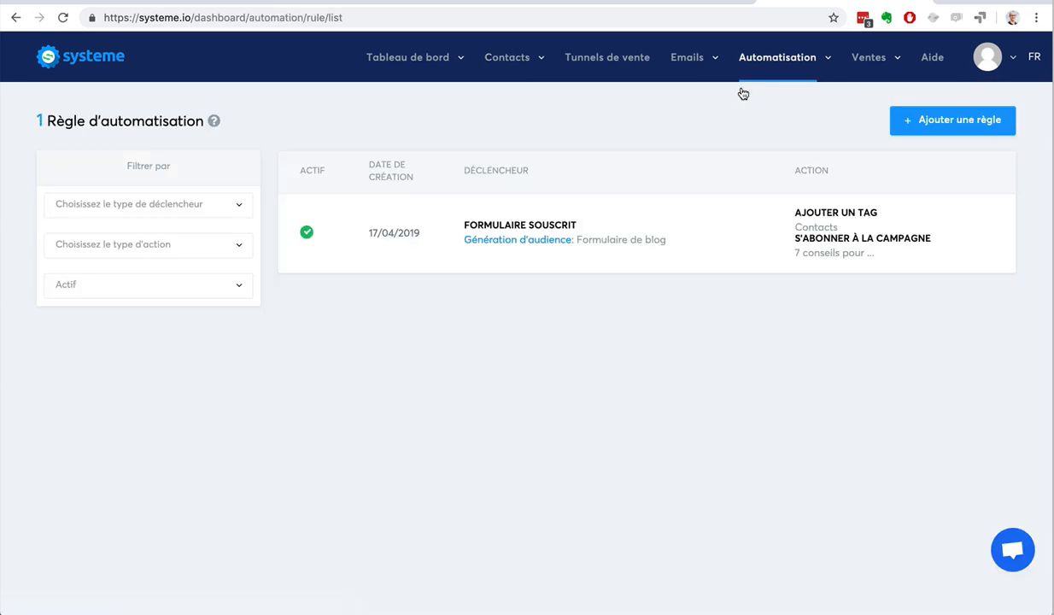
{"action": "mouse_move", "coordinate": [741, 90]}
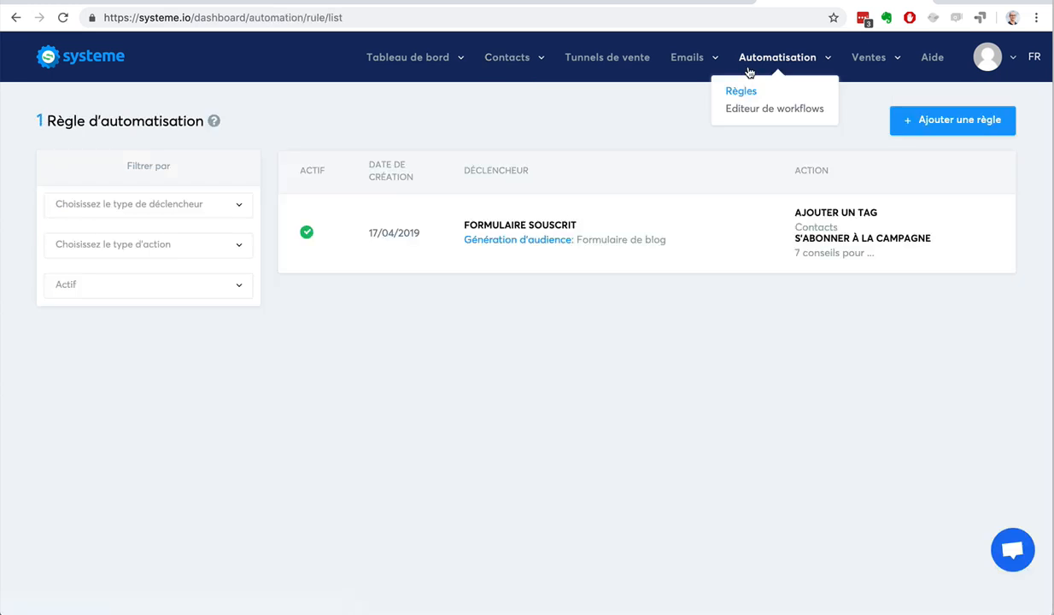
{"action": "left_click", "coordinate": [749, 109]}
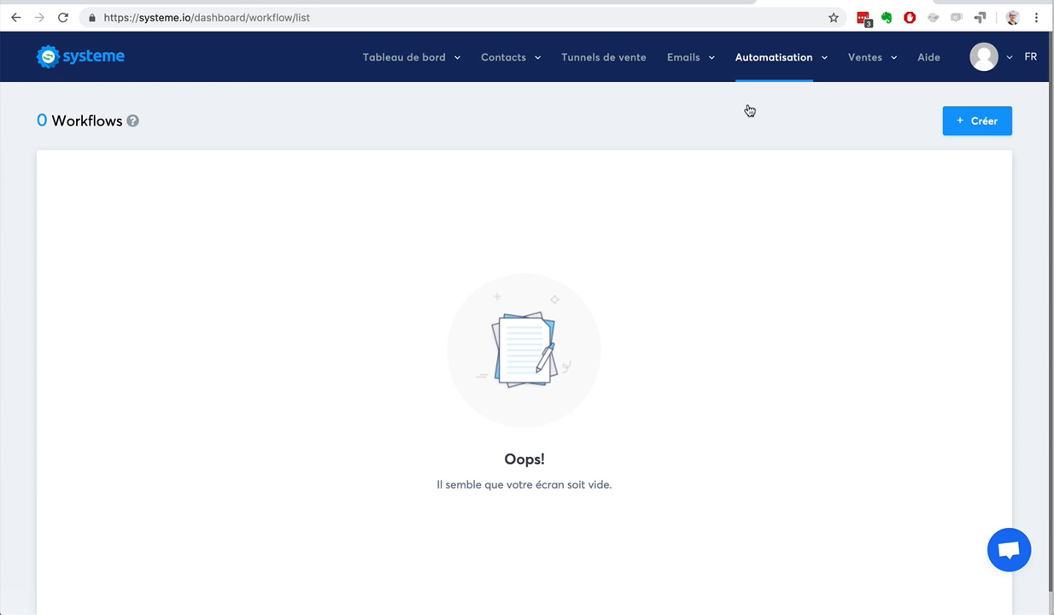
{"action": "left_click", "coordinate": [961, 121]}
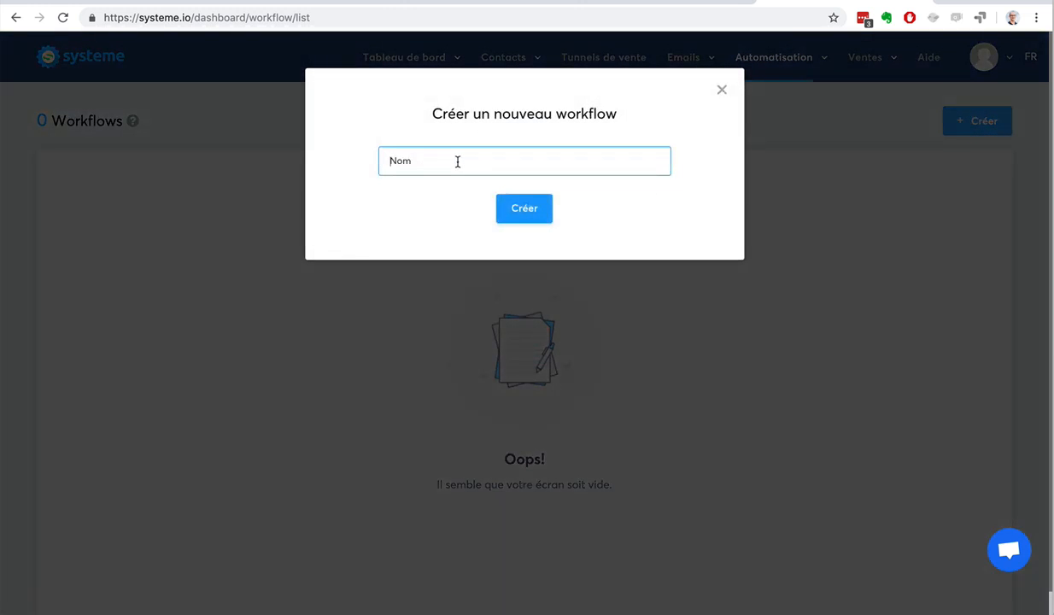
{"action": "type", "text": "Workflow"}
{"action": "left_click", "coordinate": [512, 207]}
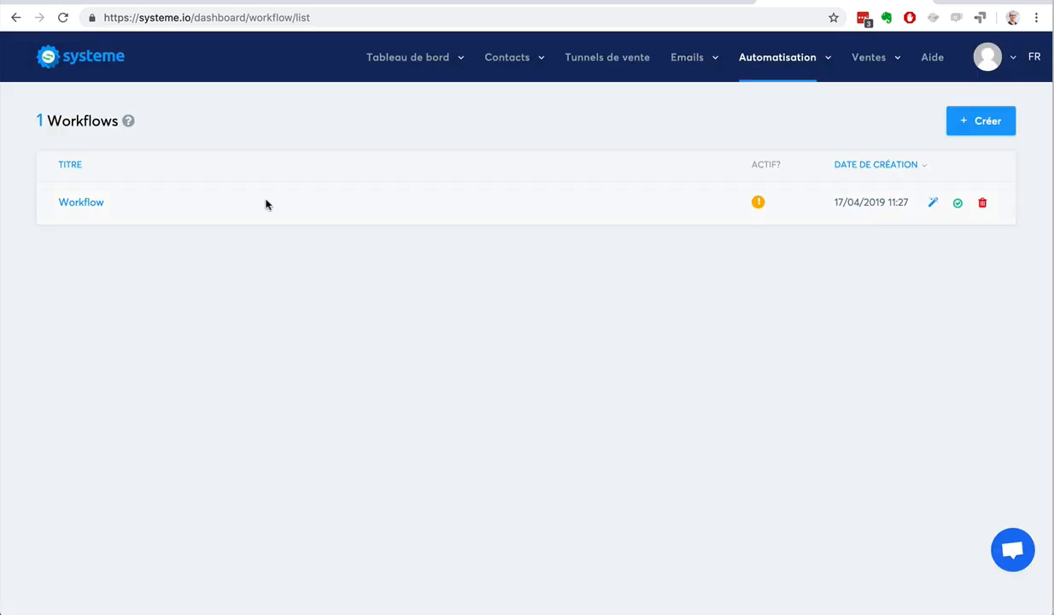
Step: Open the new workflow and create a "Formulaire d'inscription" trigger for "Formulaire de blog" from "Génération d'audience"
{"action": "left_click", "coordinate": [81, 203]}
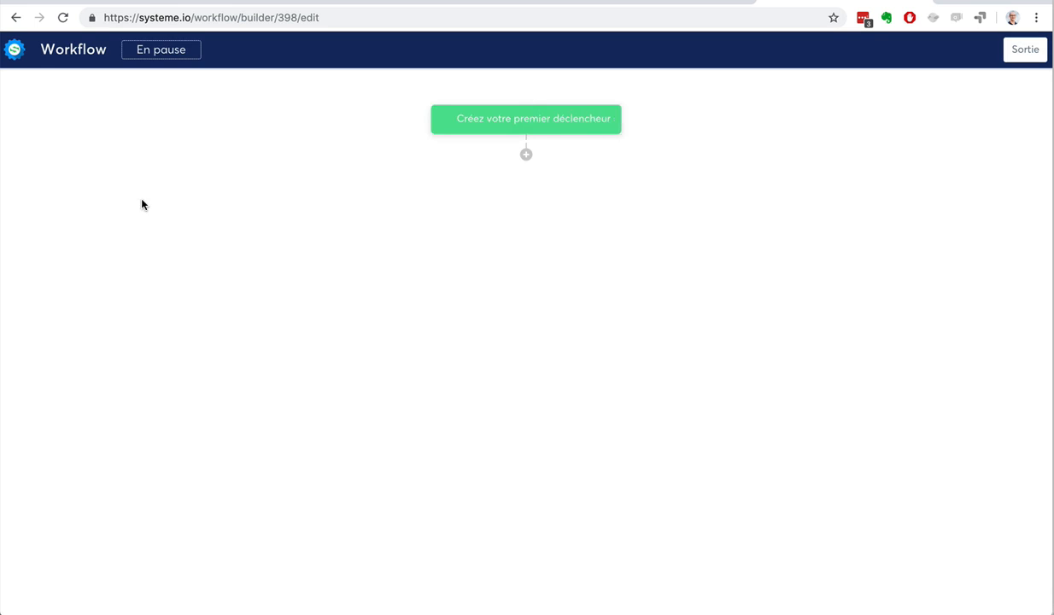
{"action": "left_click", "coordinate": [543, 124]}
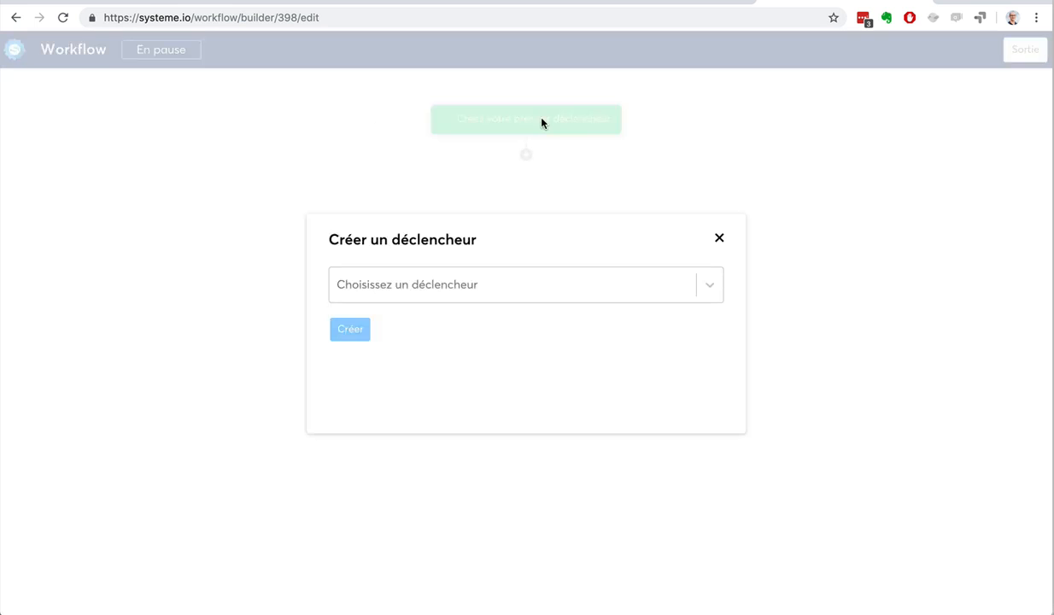
{"action": "left_click", "coordinate": [525, 277]}
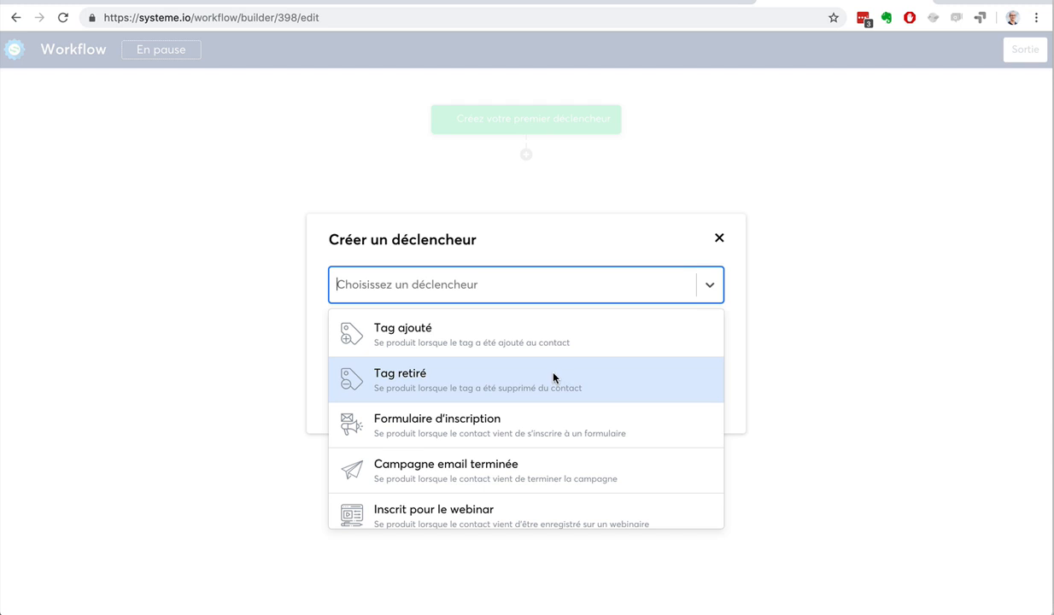
{"action": "left_click", "coordinate": [554, 421]}
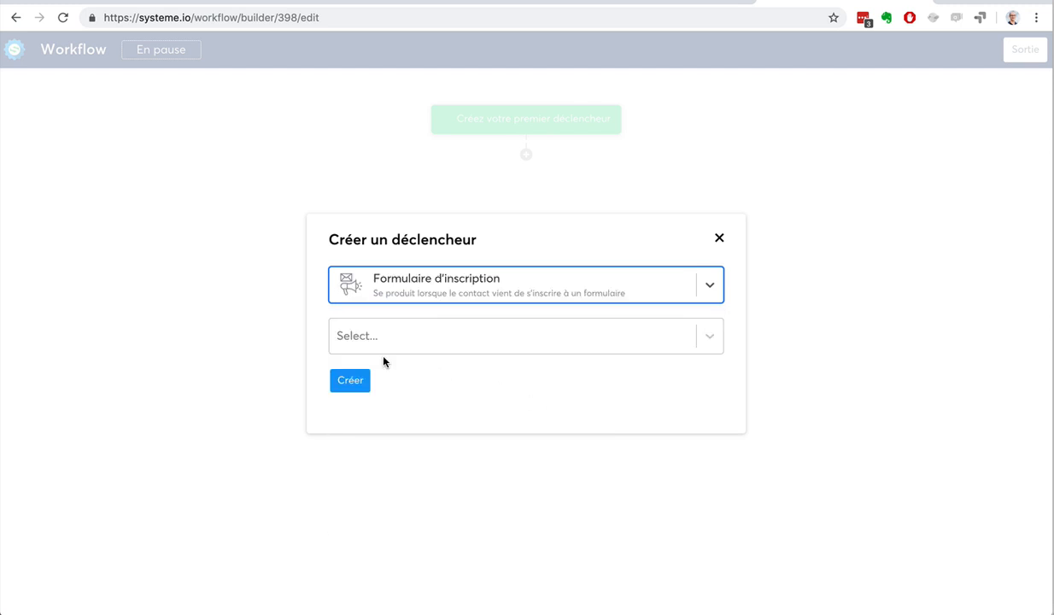
{"action": "left_click", "coordinate": [434, 334]}
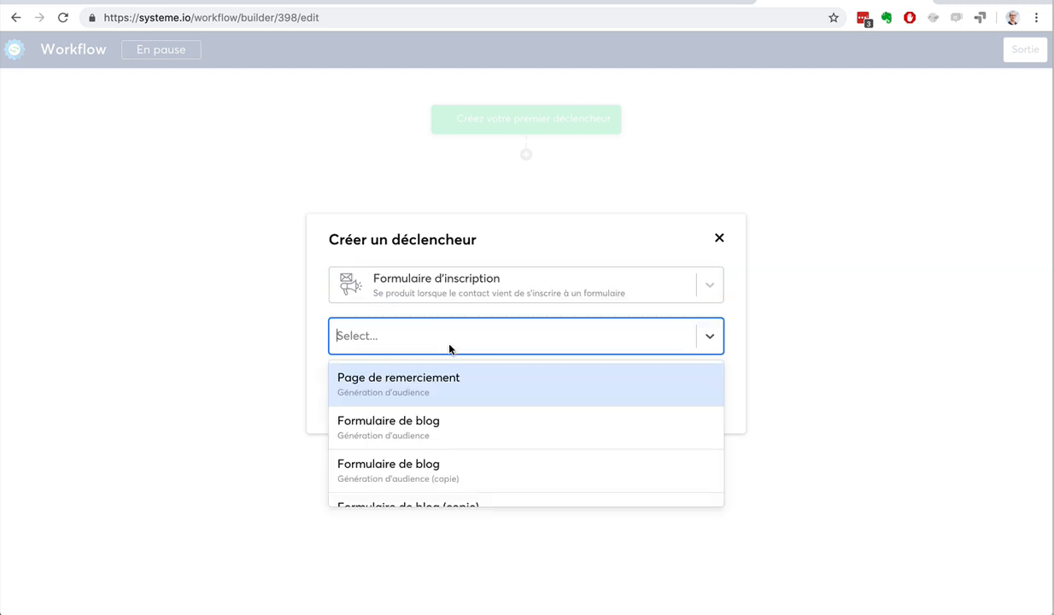
{"action": "left_click", "coordinate": [456, 427]}
{"action": "left_click", "coordinate": [347, 381]}
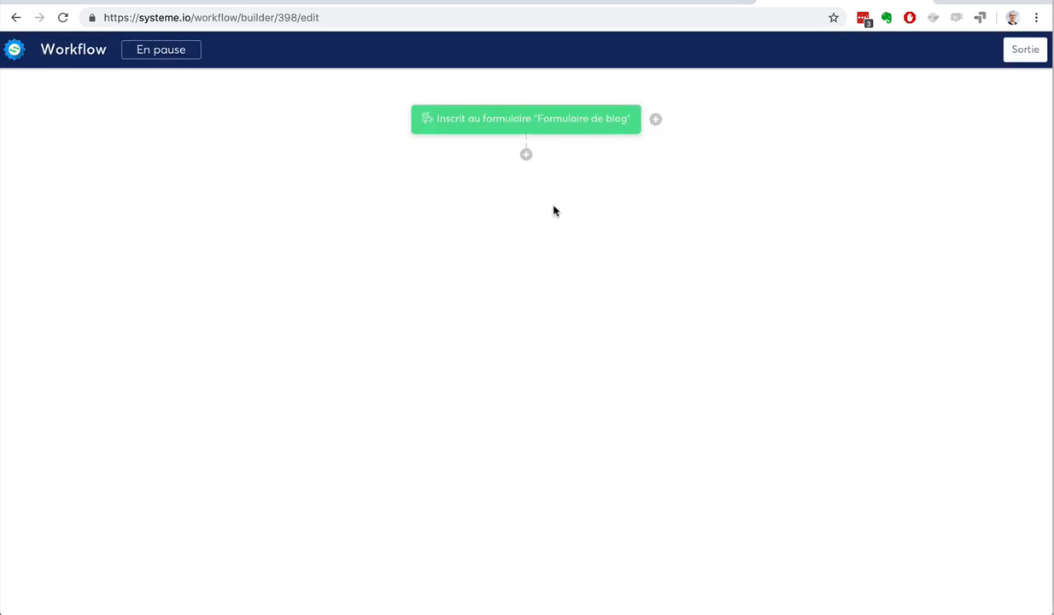
Step: Add an "Ajouter un tag" action with the tag "Contacts" below the workflow's form trigger
{"action": "left_click", "coordinate": [526, 155]}
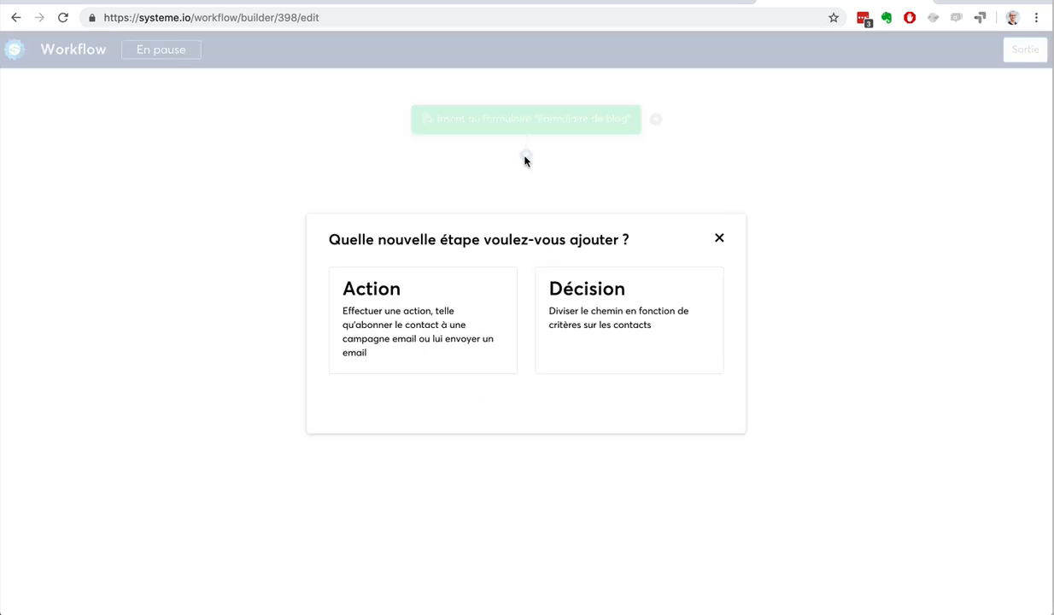
{"action": "left_click", "coordinate": [419, 317]}
{"action": "left_click", "coordinate": [429, 296]}
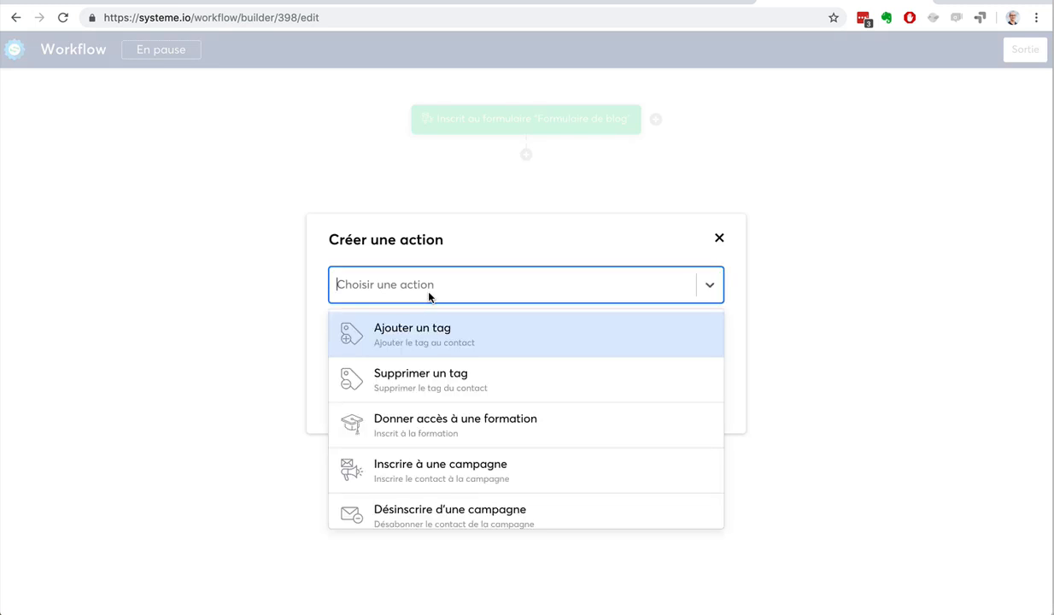
{"action": "left_click", "coordinate": [438, 345]}
{"action": "left_click", "coordinate": [397, 331]}
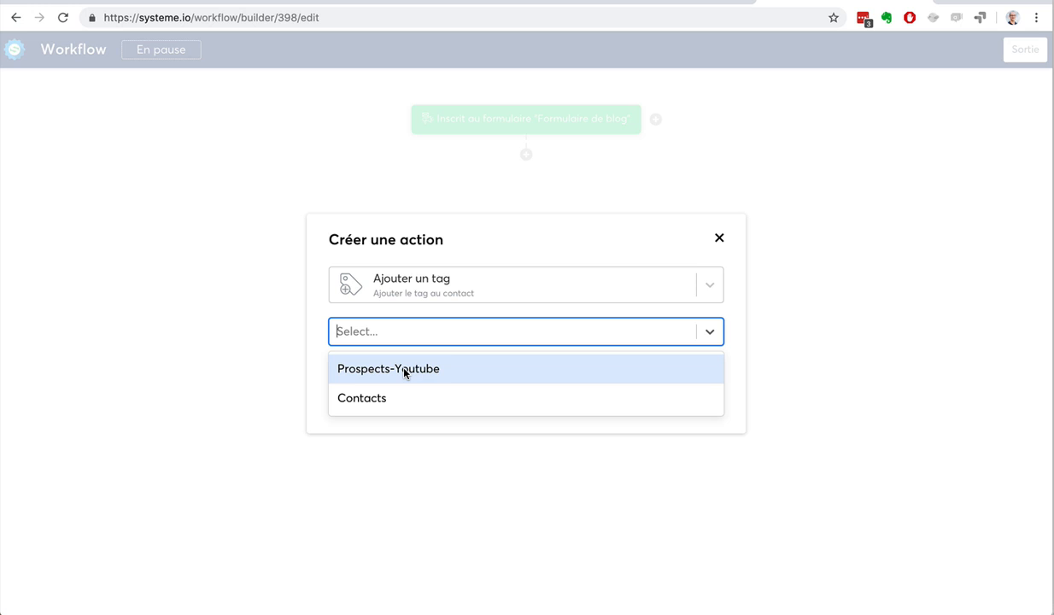
{"action": "left_click", "coordinate": [404, 396]}
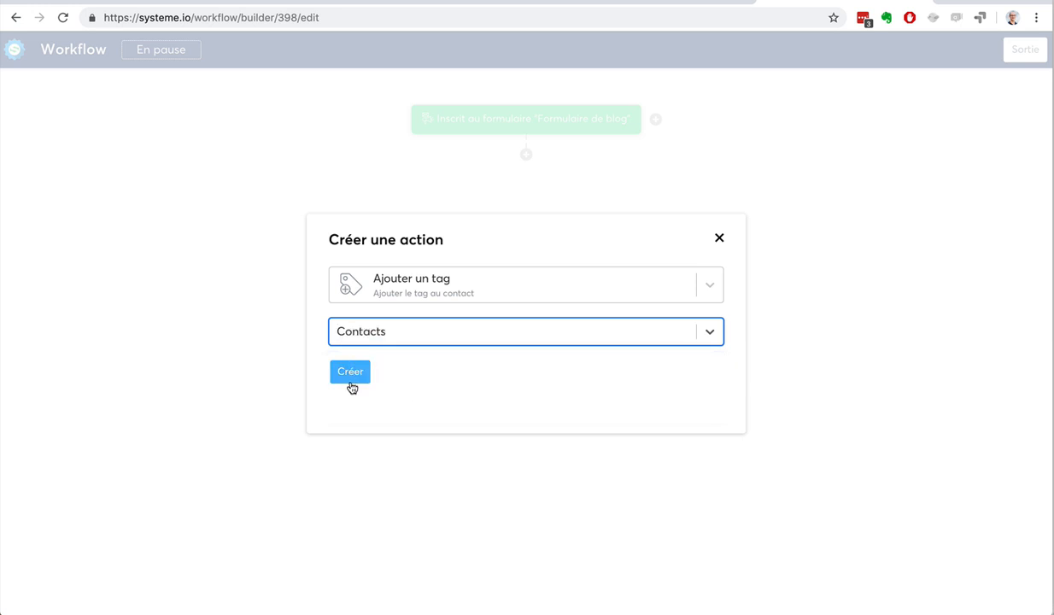
{"action": "left_click", "coordinate": [350, 373]}
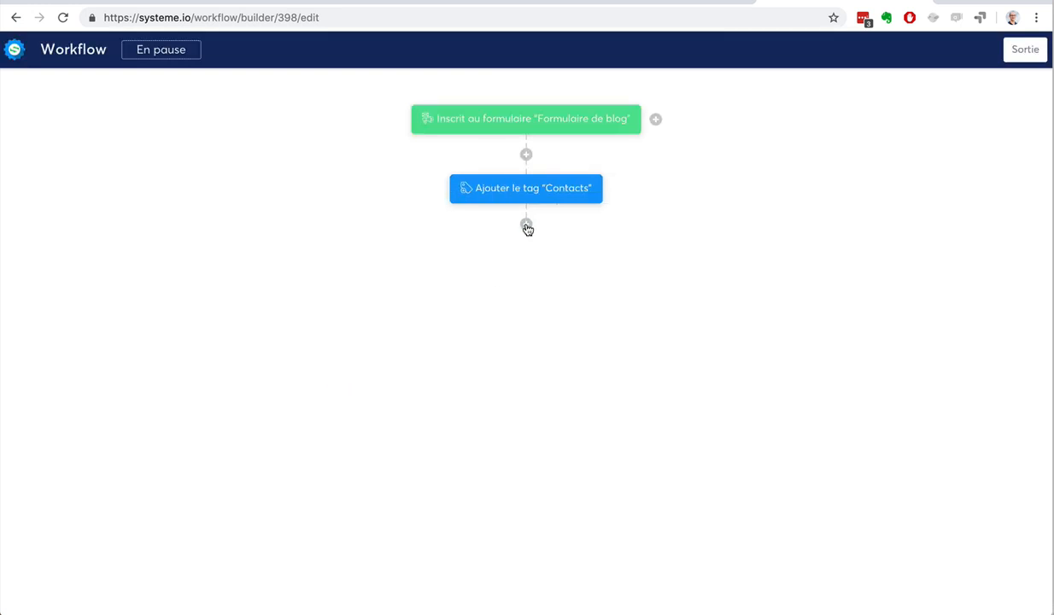
{"action": "left_click", "coordinate": [526, 225]}
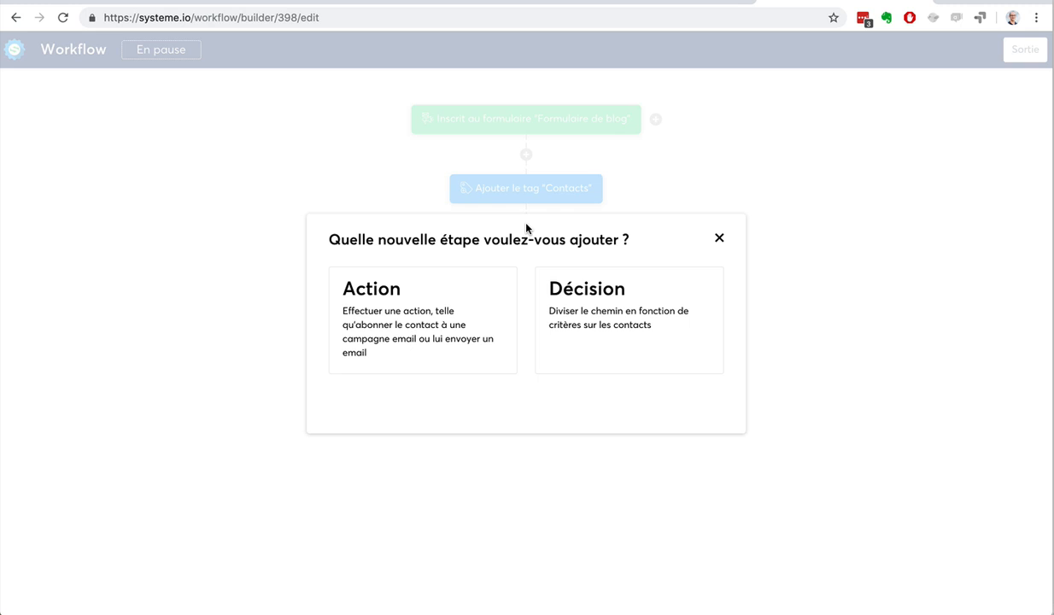
{"action": "left_click", "coordinate": [397, 320]}
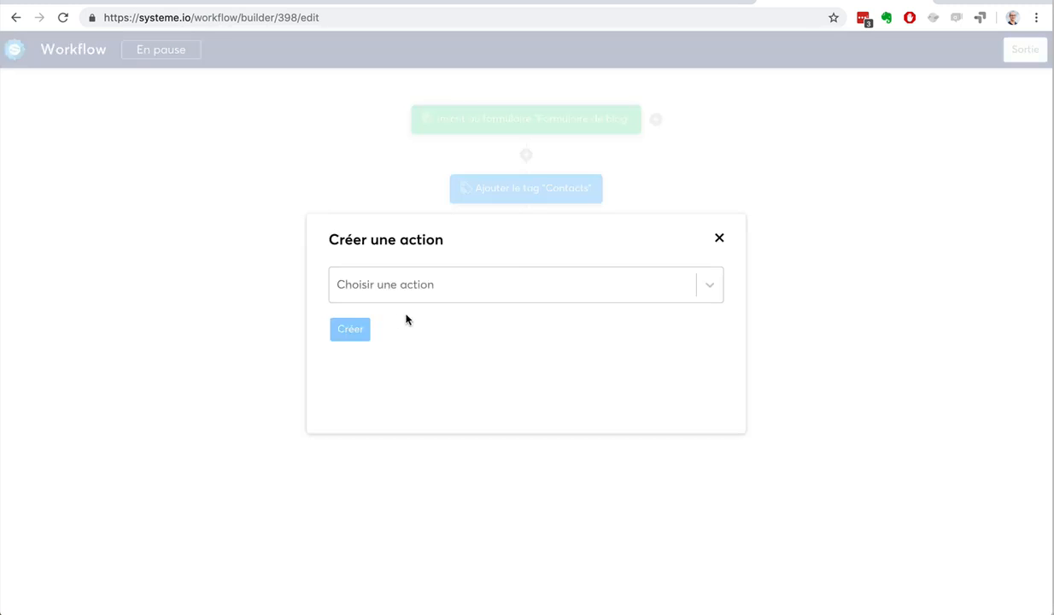
{"action": "left_click", "coordinate": [420, 287]}
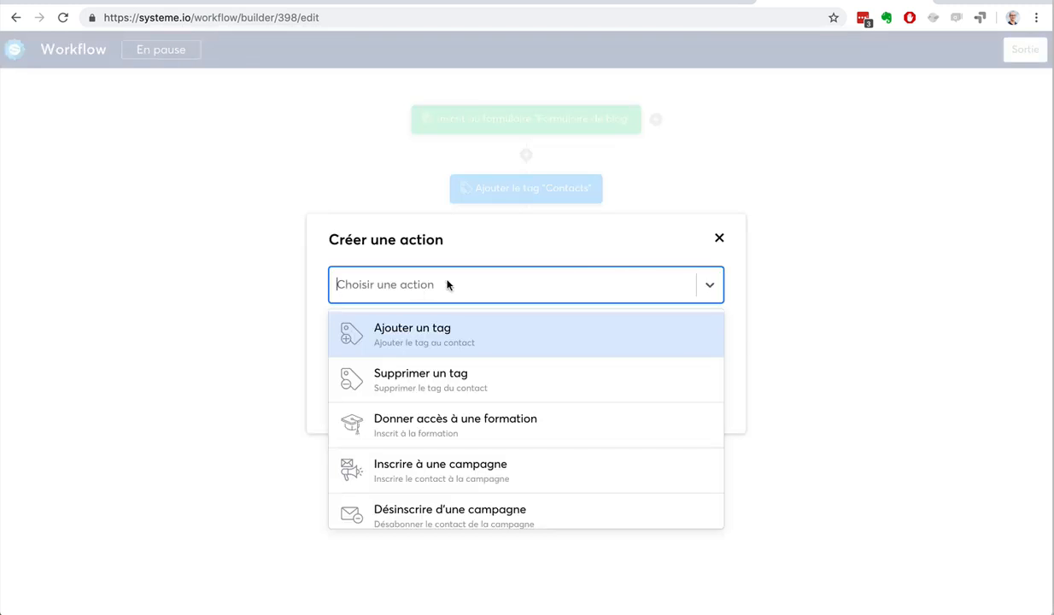
{"action": "scroll", "coordinate": [600, 377], "scroll_direction": "down", "scroll_amount": 3}
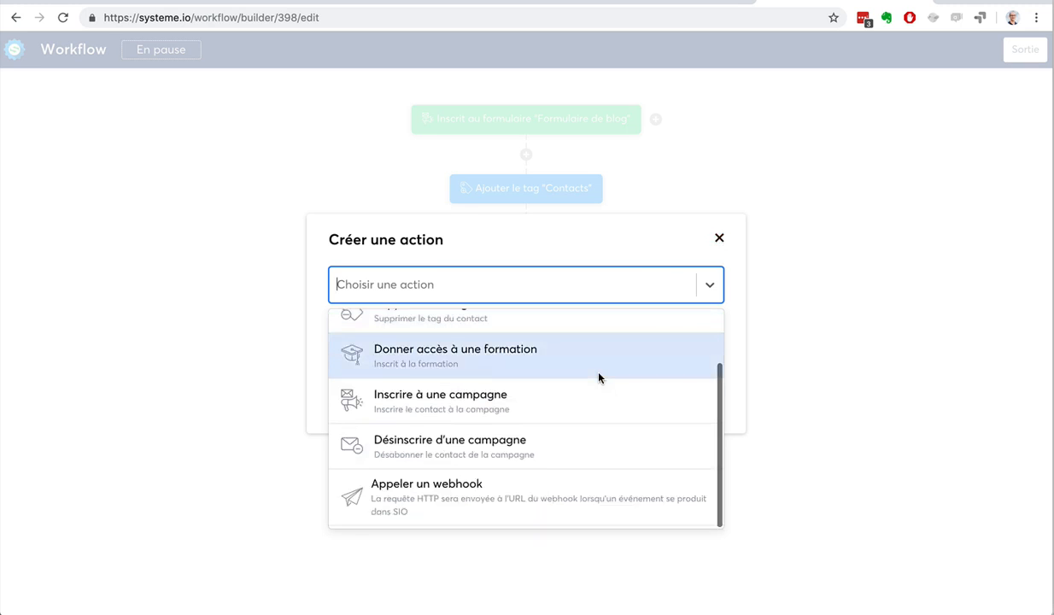
{"action": "left_click", "coordinate": [719, 241]}
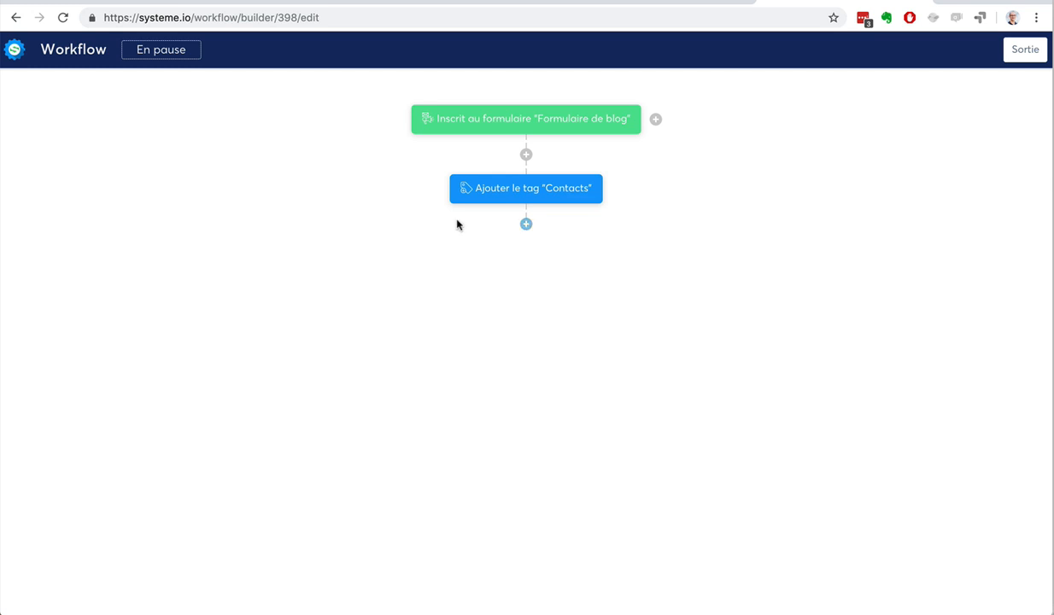
{"action": "left_click", "coordinate": [526, 224]}
{"action": "left_click", "coordinate": [588, 298]}
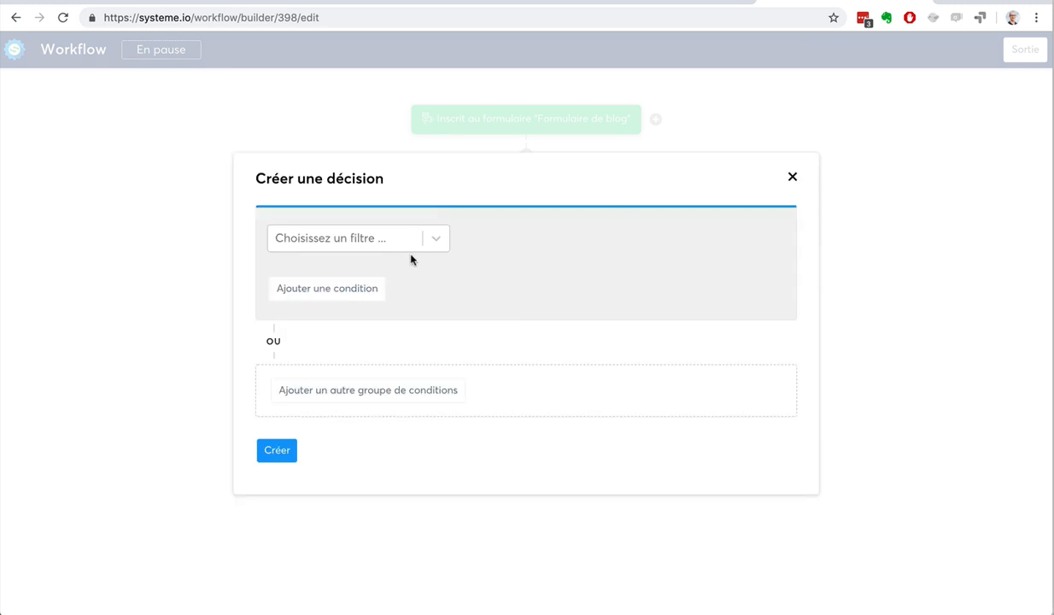
{"action": "left_click", "coordinate": [794, 179]}
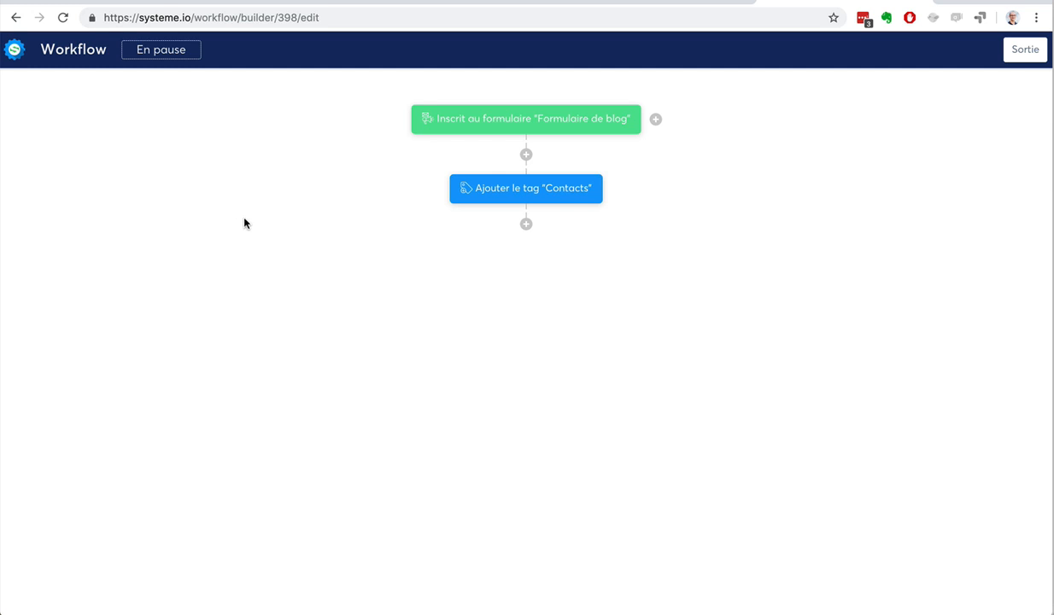
Step: Add an "Inscrire à une campagne" action for the campaign "7 conseils pour ..." below the tag action
{"action": "left_click", "coordinate": [526, 225]}
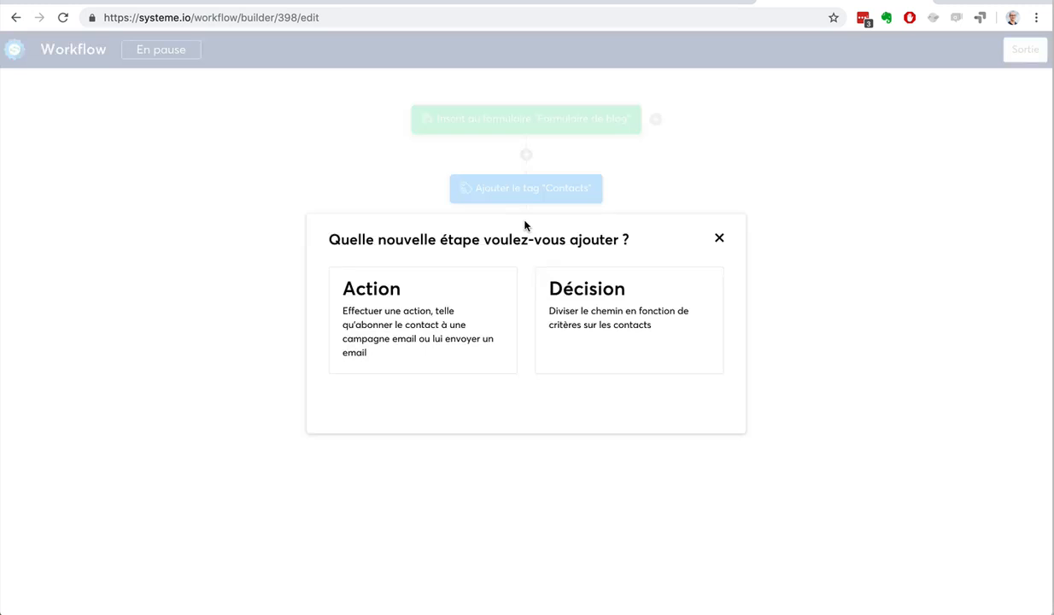
{"action": "left_click", "coordinate": [434, 301]}
{"action": "left_click", "coordinate": [470, 297]}
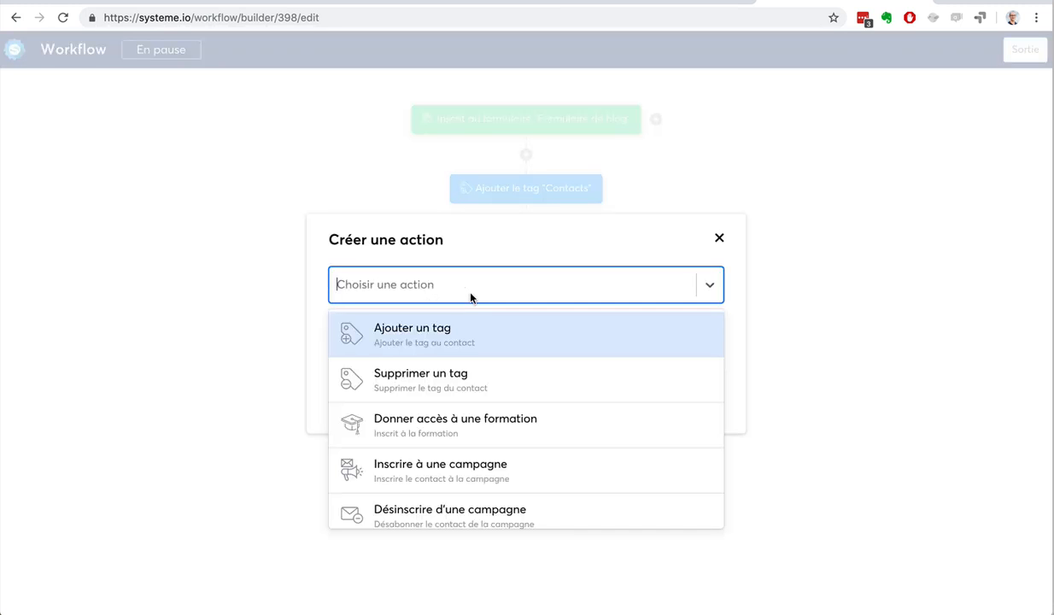
{"action": "left_click", "coordinate": [485, 466]}
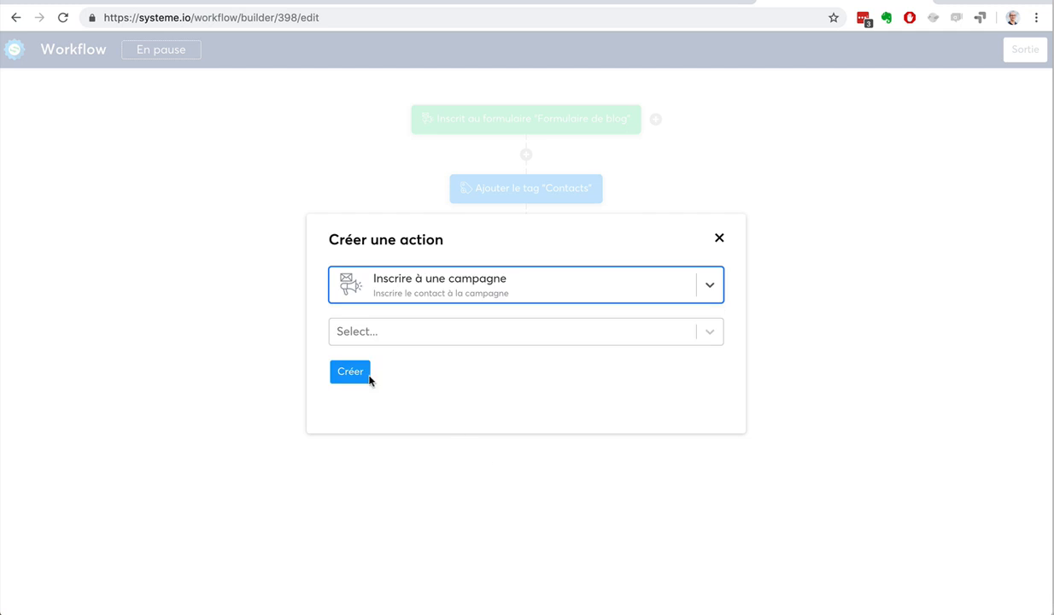
{"action": "left_click", "coordinate": [402, 332]}
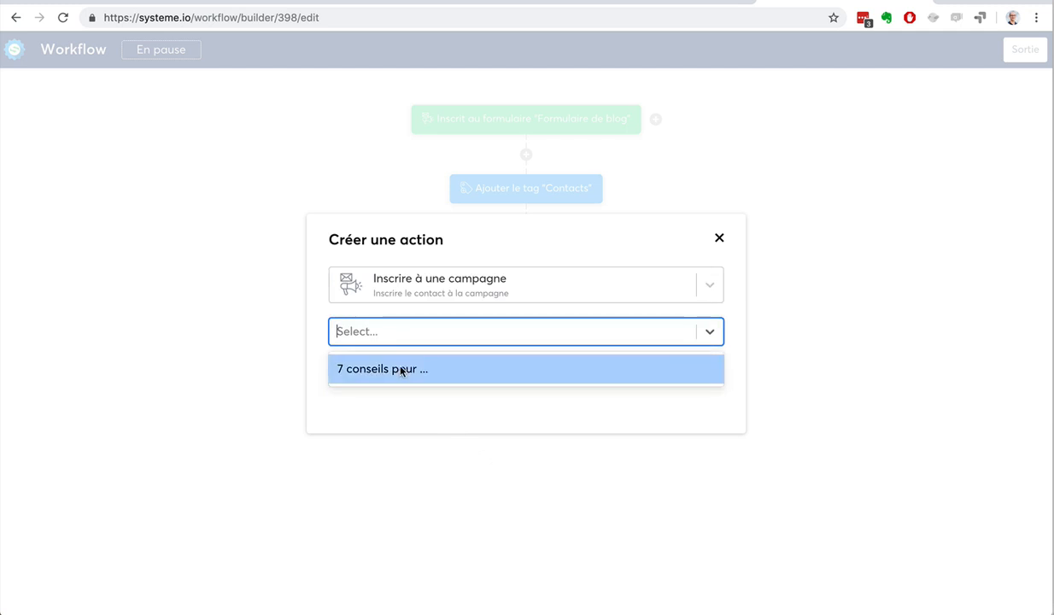
{"action": "left_click", "coordinate": [389, 363]}
{"action": "left_click", "coordinate": [349, 373]}
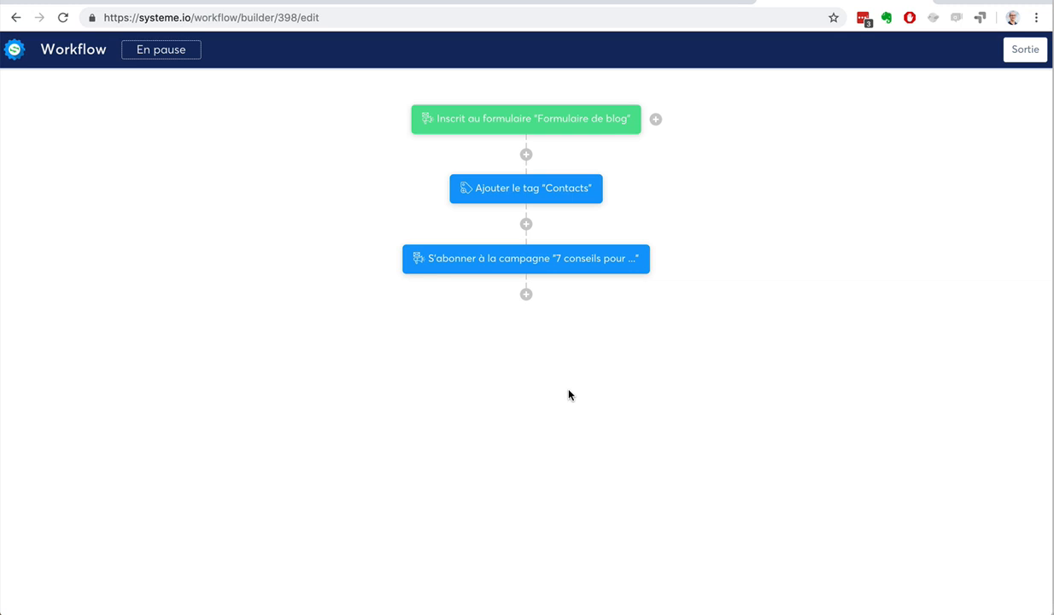
Step: Add a decision below the campaign action that checks for "Tag", "Contact tagué avec", "Prospects-Youtube"
{"action": "mouse_move", "coordinate": [538, 259]}
{"action": "mouse_move", "coordinate": [527, 266]}
{"action": "left_click", "coordinate": [526, 296]}
{"action": "left_click", "coordinate": [572, 303]}
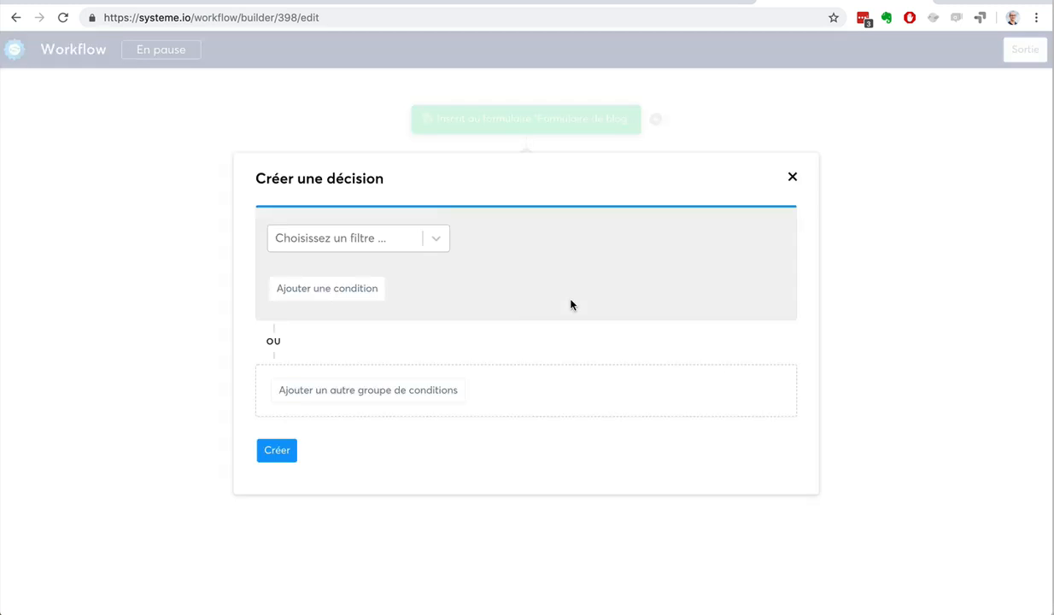
{"action": "left_click", "coordinate": [427, 246]}
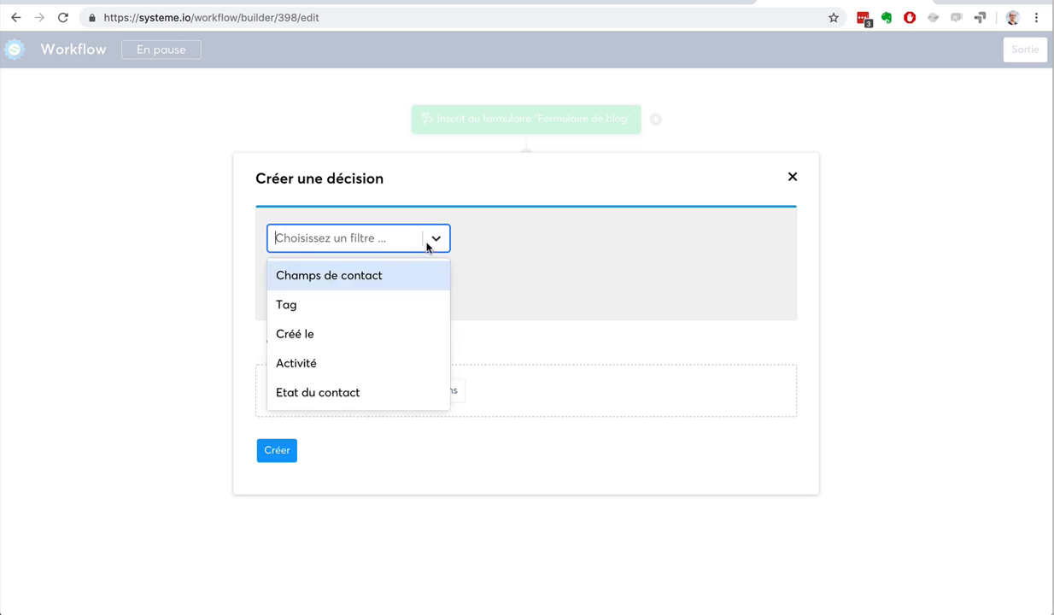
{"action": "left_click", "coordinate": [381, 304]}
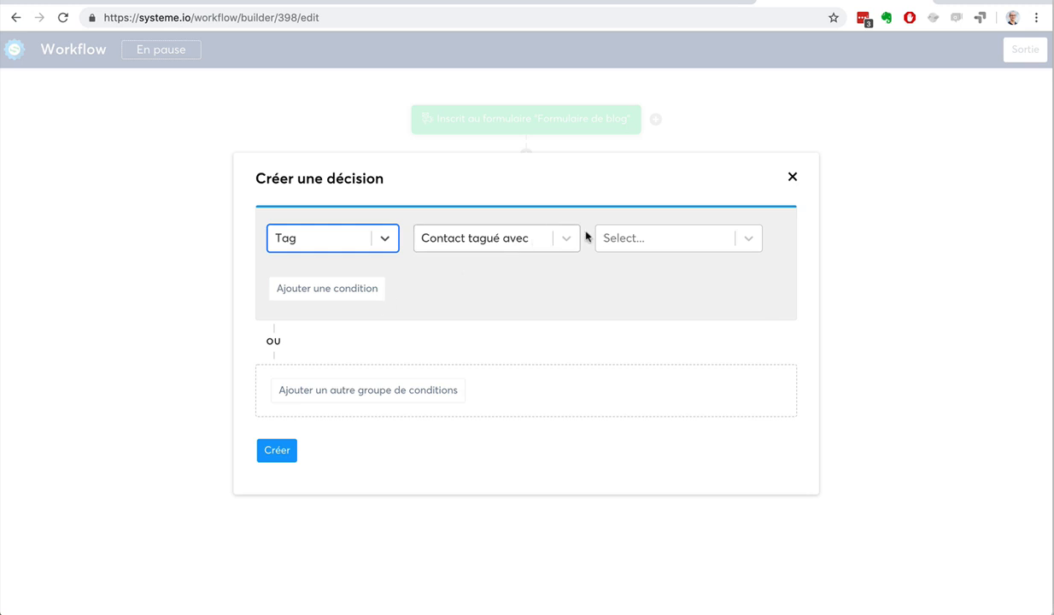
{"action": "left_click", "coordinate": [624, 237]}
{"action": "left_click", "coordinate": [639, 279]}
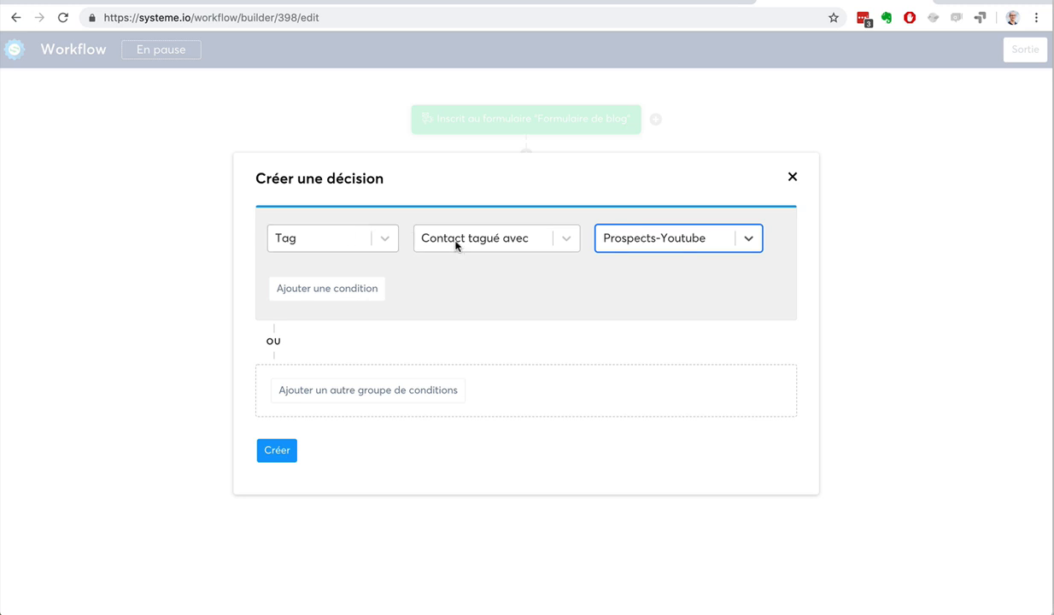
{"action": "left_click", "coordinate": [335, 241]}
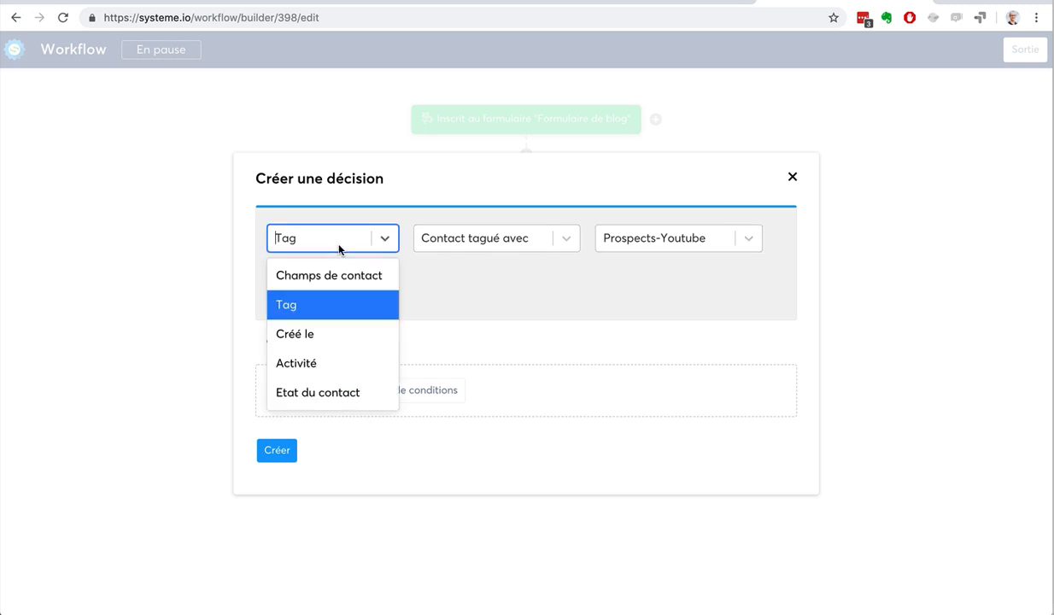
{"action": "left_click", "coordinate": [440, 316]}
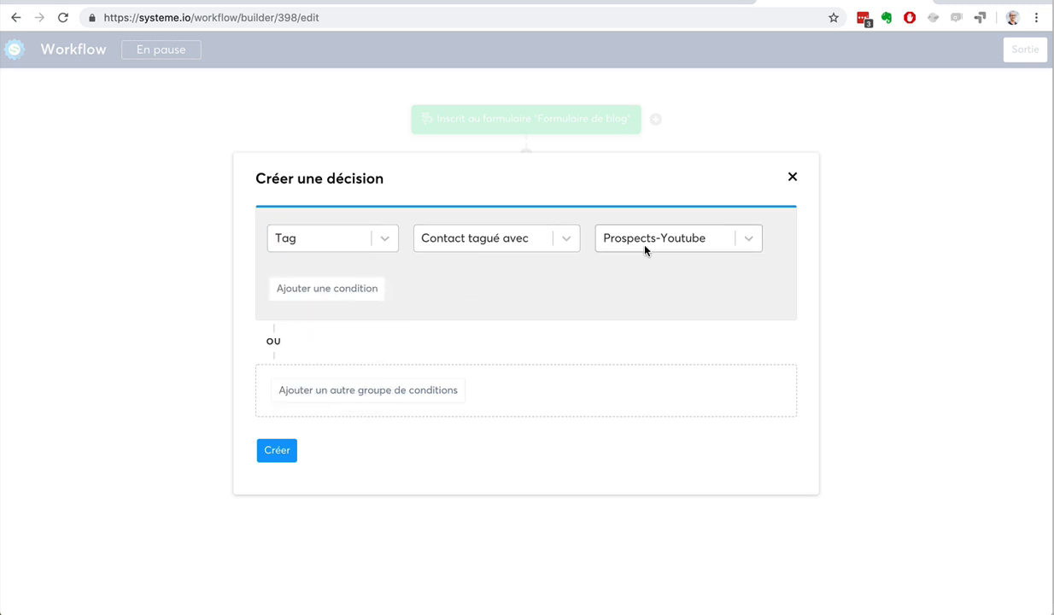
{"action": "scroll", "coordinate": [412, 376], "scroll_direction": "down", "scroll_amount": 1}
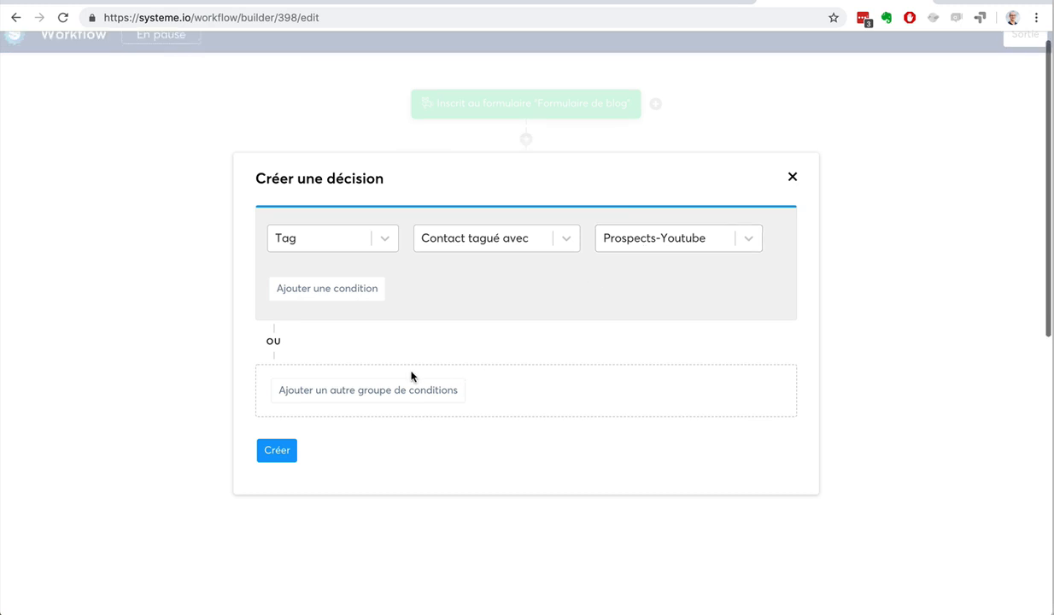
{"action": "left_click", "coordinate": [278, 452]}
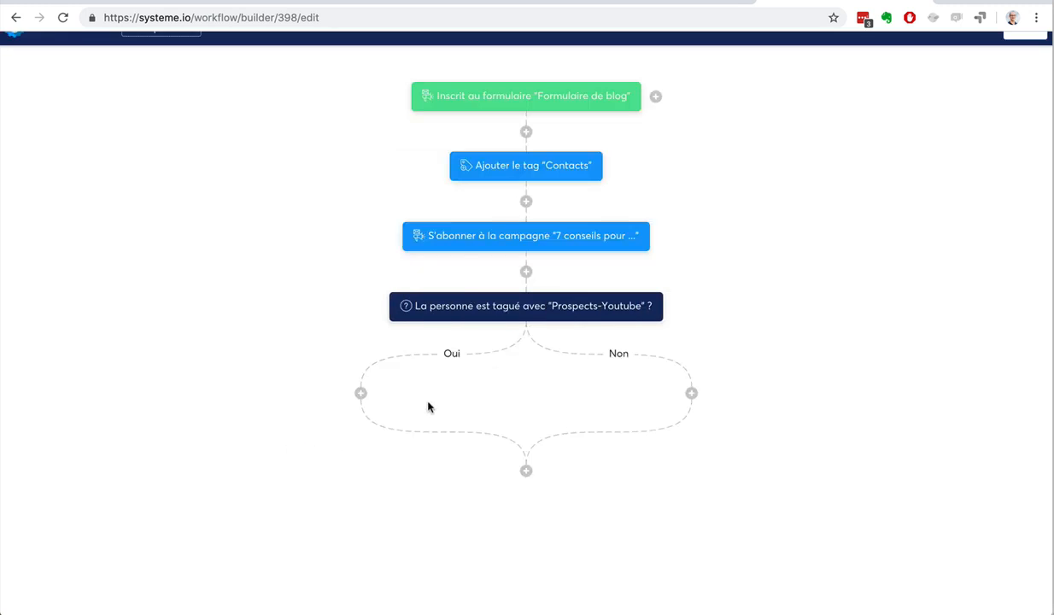
Step: Add a "Désinscrire d'une campagne" action for the campaign "7 conseils pour ..." on the decision's "Oui" branch
{"action": "left_click", "coordinate": [361, 392]}
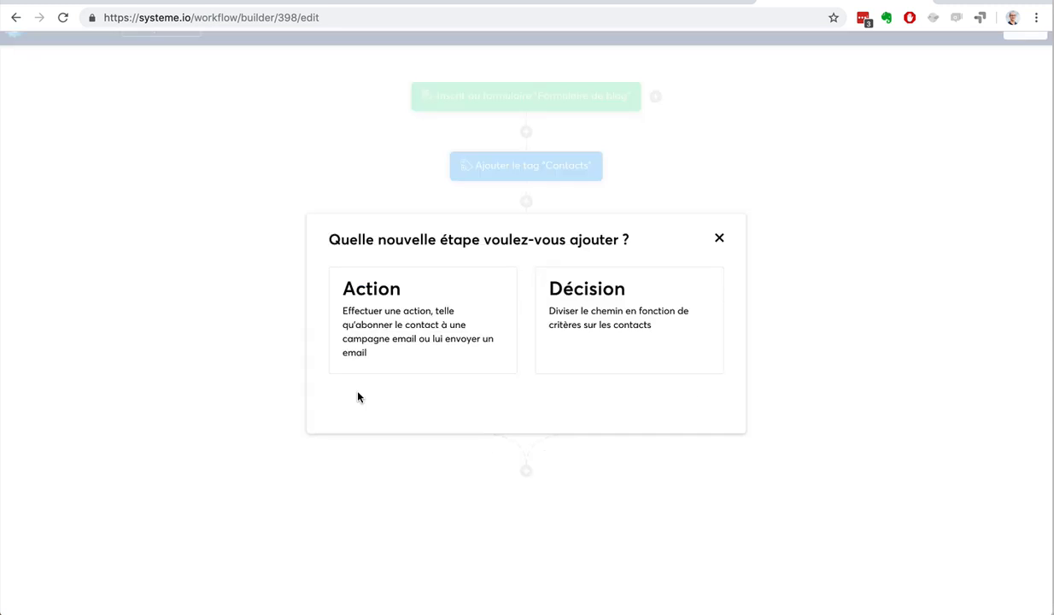
{"action": "left_click", "coordinate": [406, 343]}
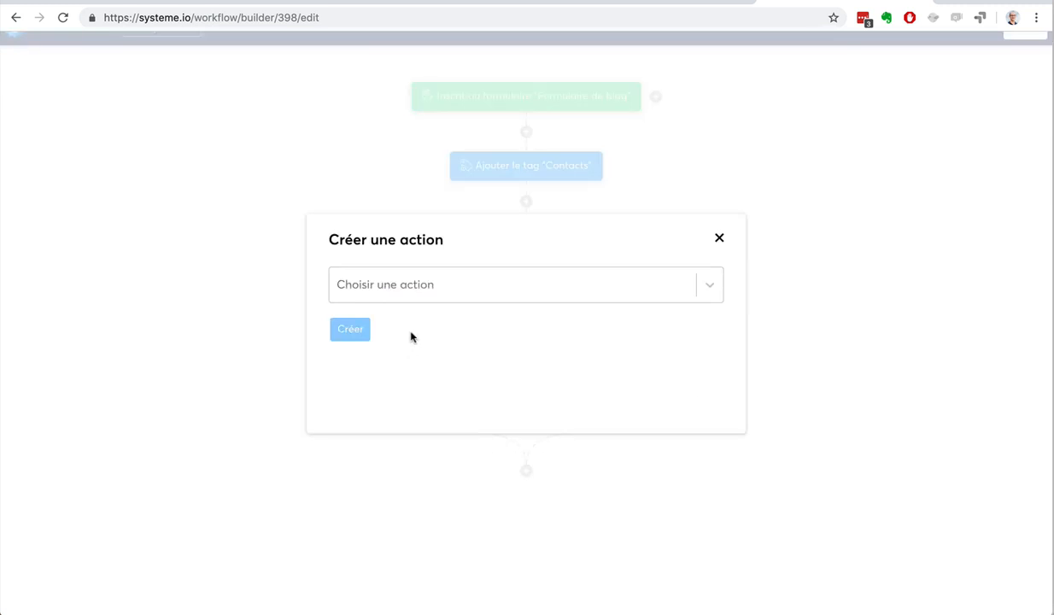
{"action": "left_click", "coordinate": [463, 285]}
{"action": "scroll", "coordinate": [484, 408], "scroll_direction": "down", "scroll_amount": 2}
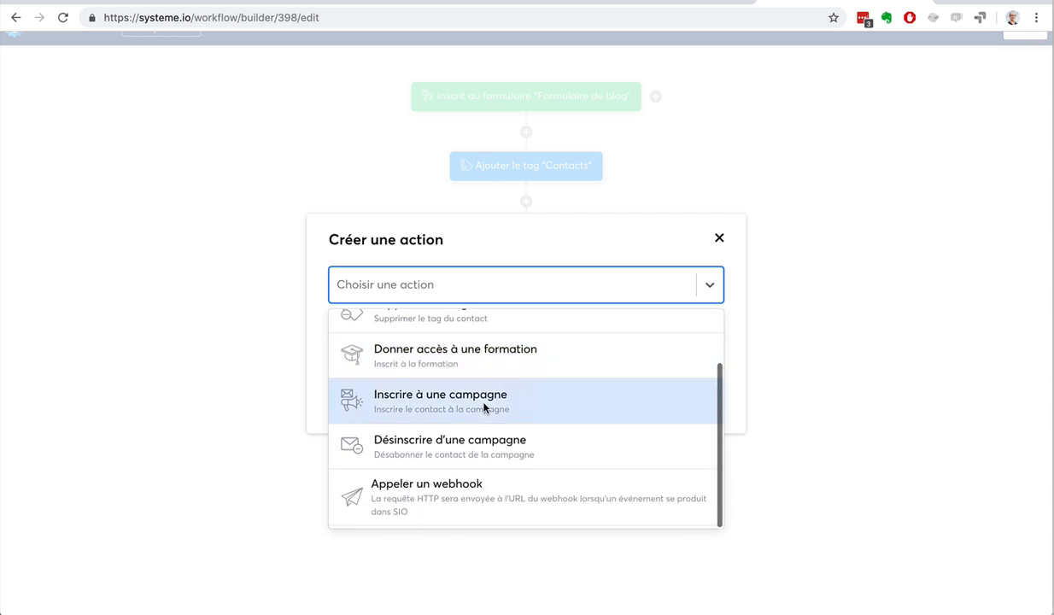
{"action": "left_click", "coordinate": [479, 453]}
{"action": "left_click", "coordinate": [442, 331]}
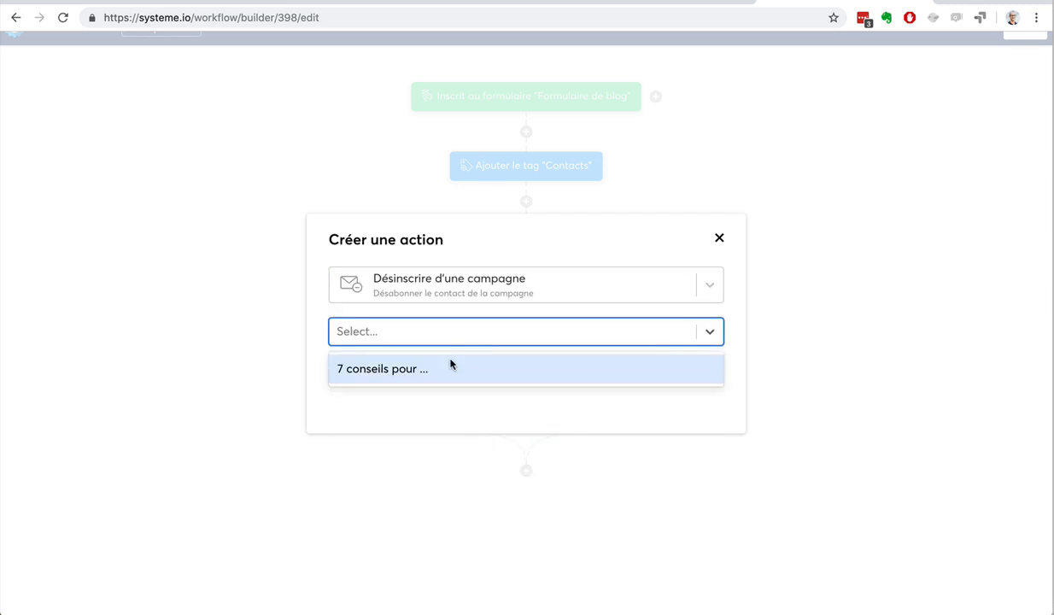
{"action": "left_click", "coordinate": [450, 367]}
{"action": "left_click", "coordinate": [350, 372]}
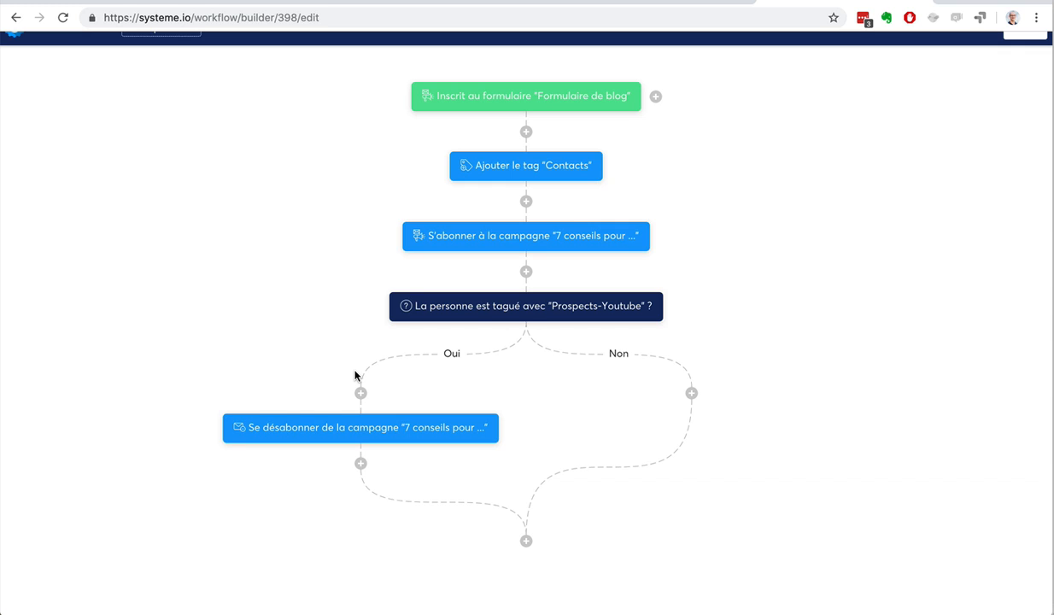
{"action": "scroll", "coordinate": [744, 321], "scroll_direction": "up", "scroll_amount": 1}
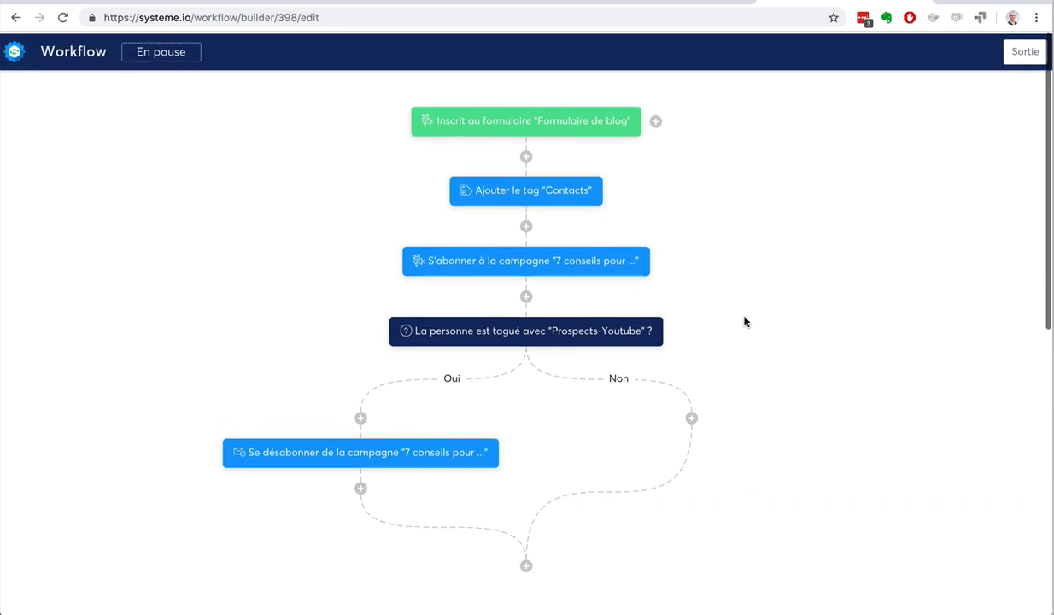